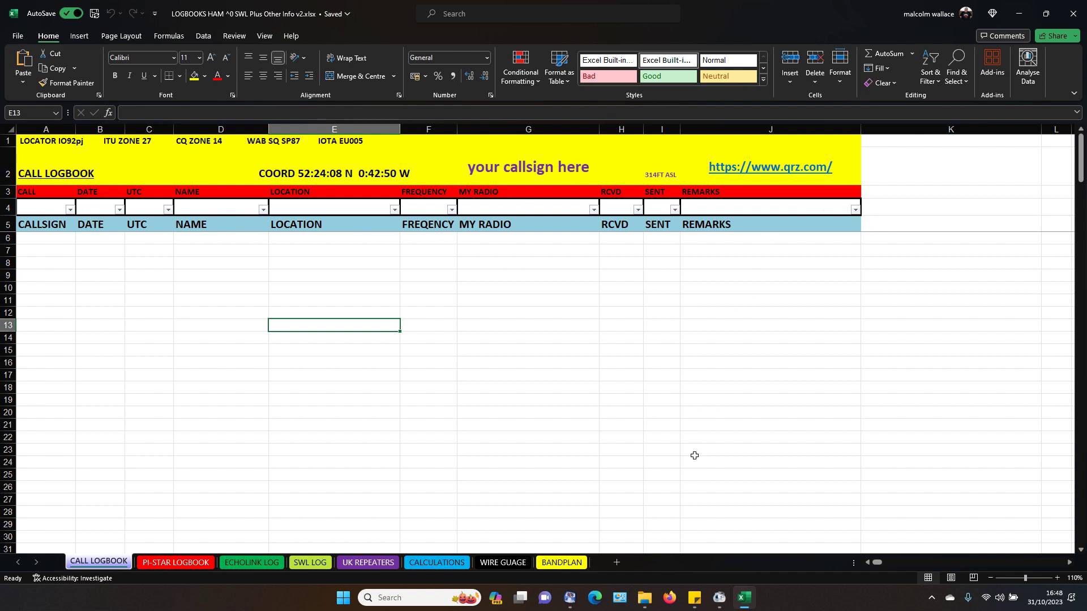
click(855, 211)
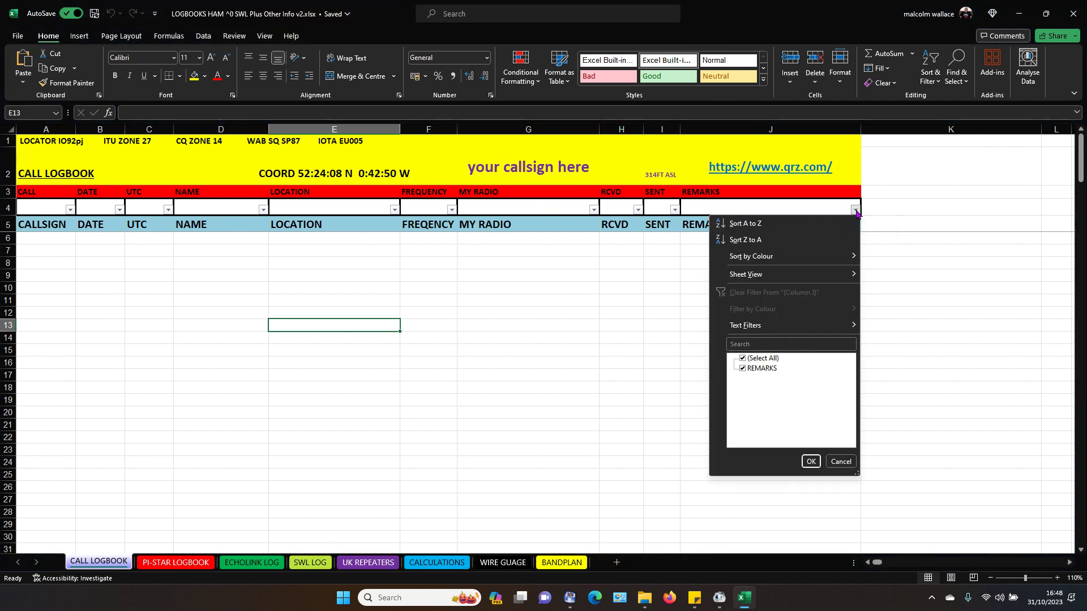
click(855, 211)
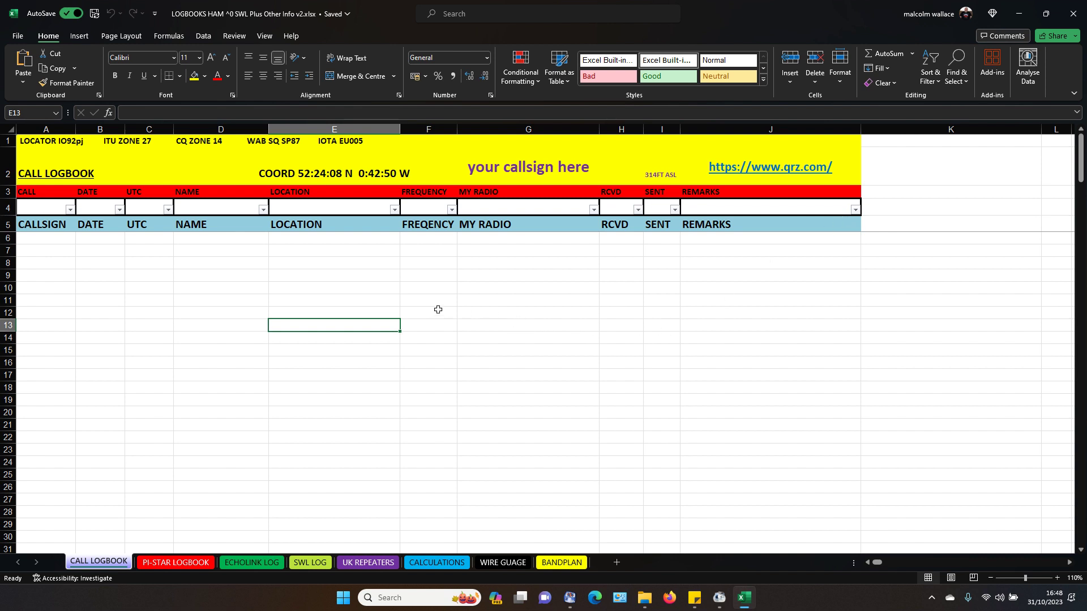
click(500, 170)
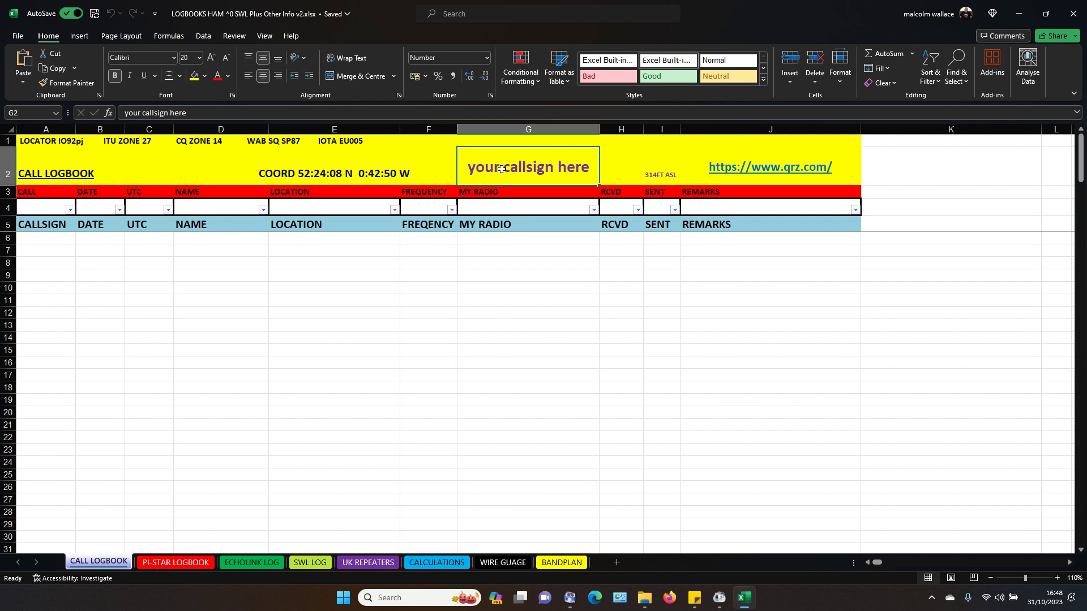
key(Caps_Lock)
text(M)
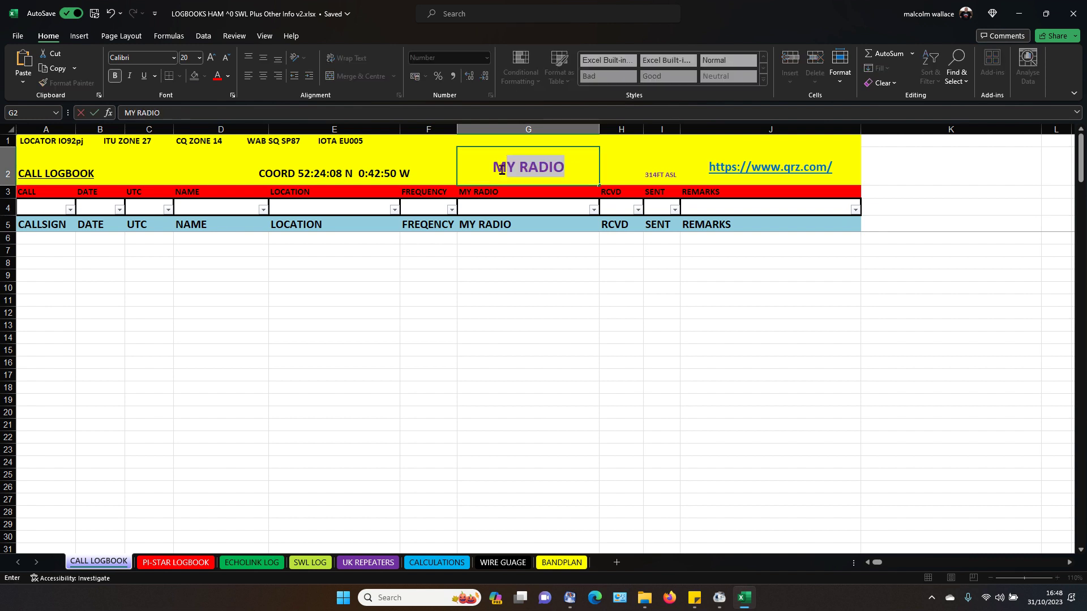
text(OILK)
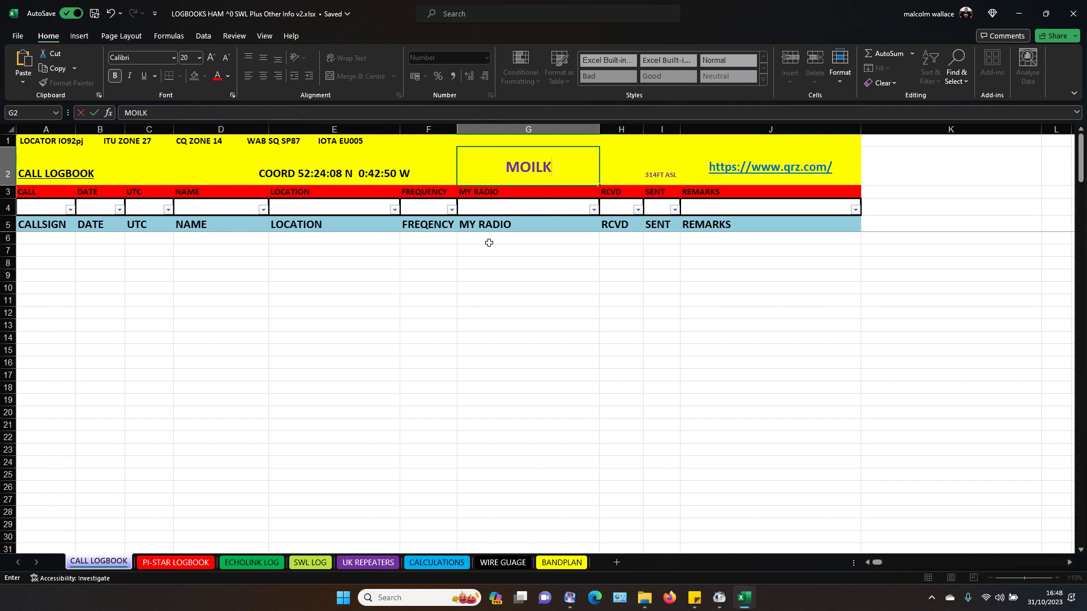
key(BackSpace)
key(BackSpace)
key(BackSpace)
key(BackSpace)
key(BackSpace)
text(M)
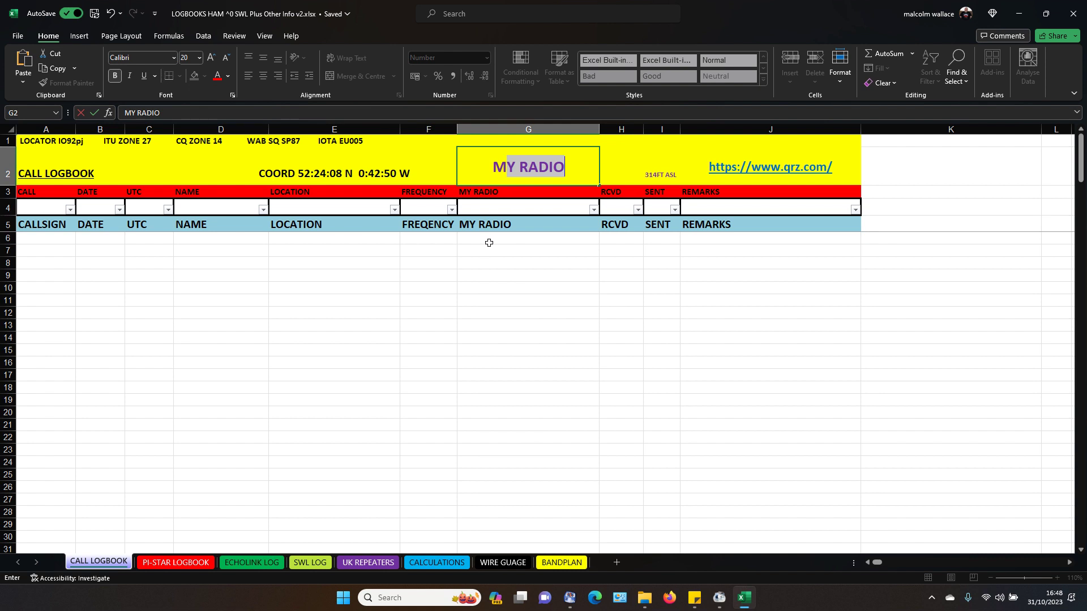
text(6MAL)
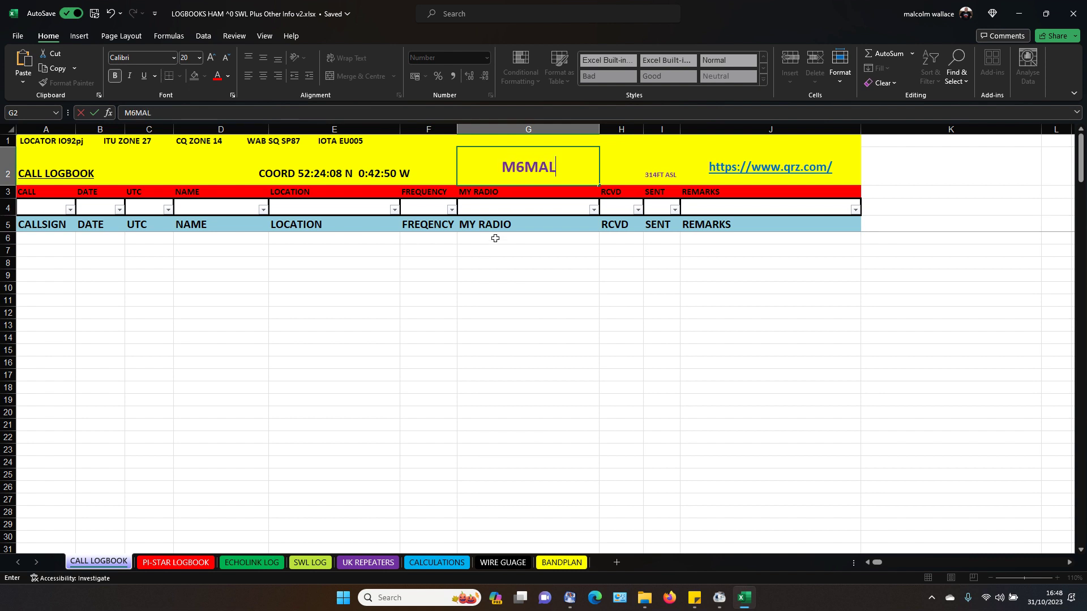
key(Return)
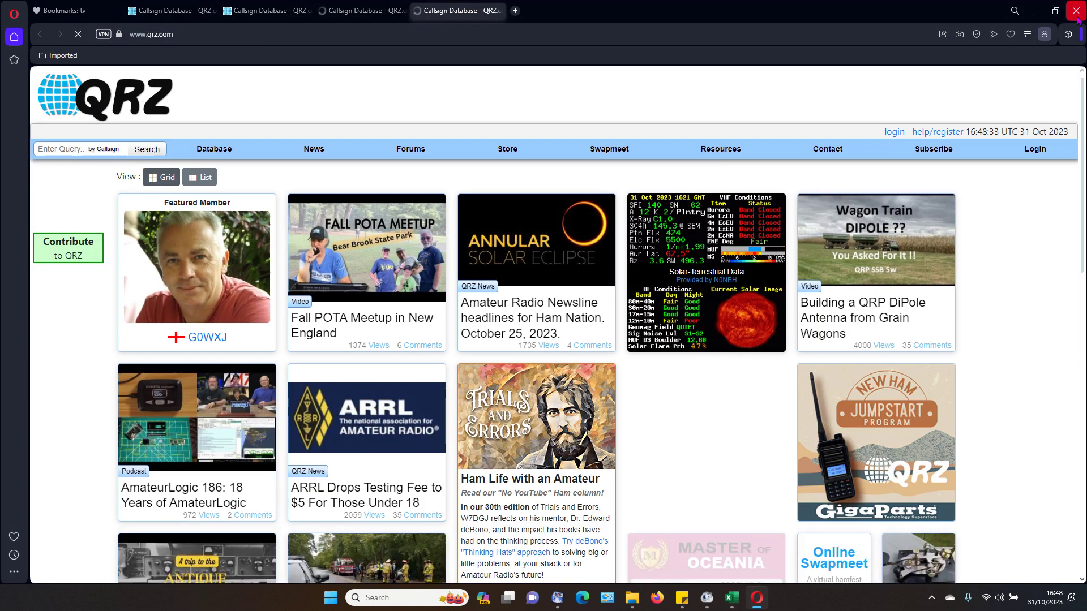
click(1077, 10)
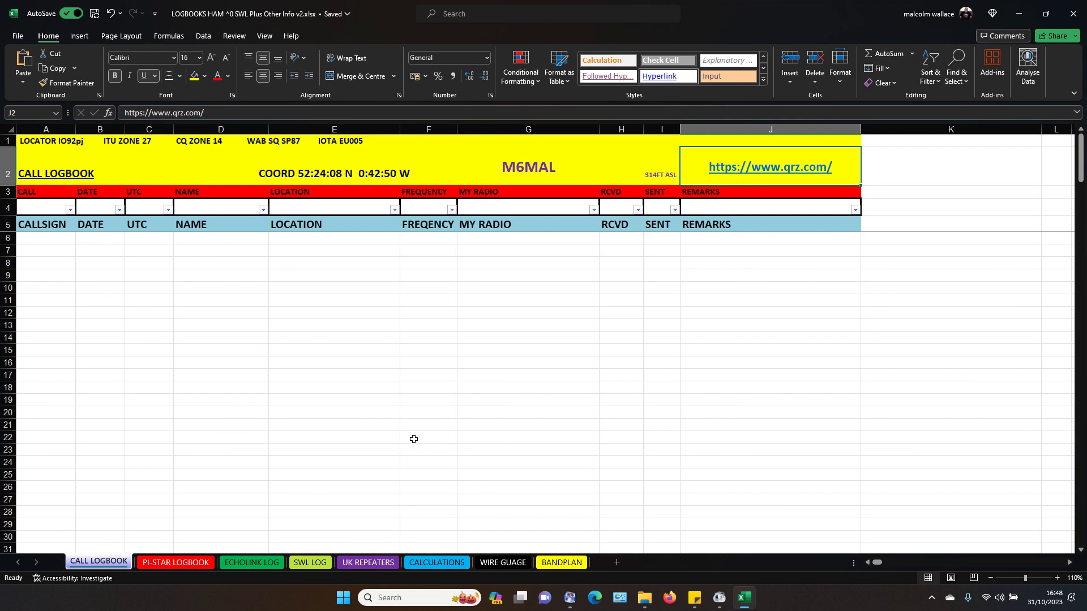
- Check cell J9 under the repeater link heading on PI-STAR LOGBOOK, then go to ECHOLINK LOG
click(179, 564)
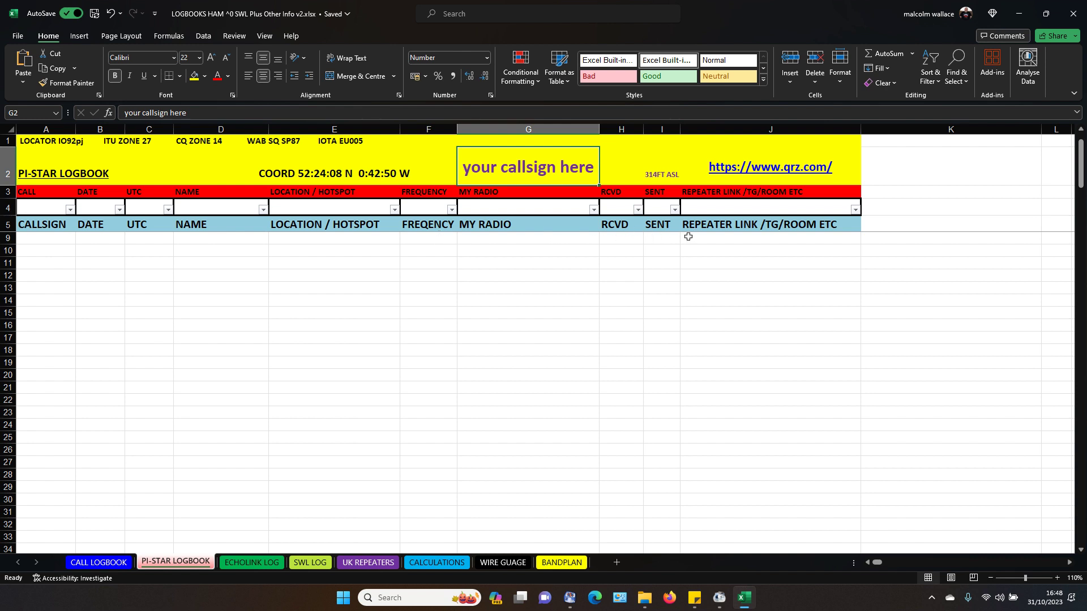
click(725, 237)
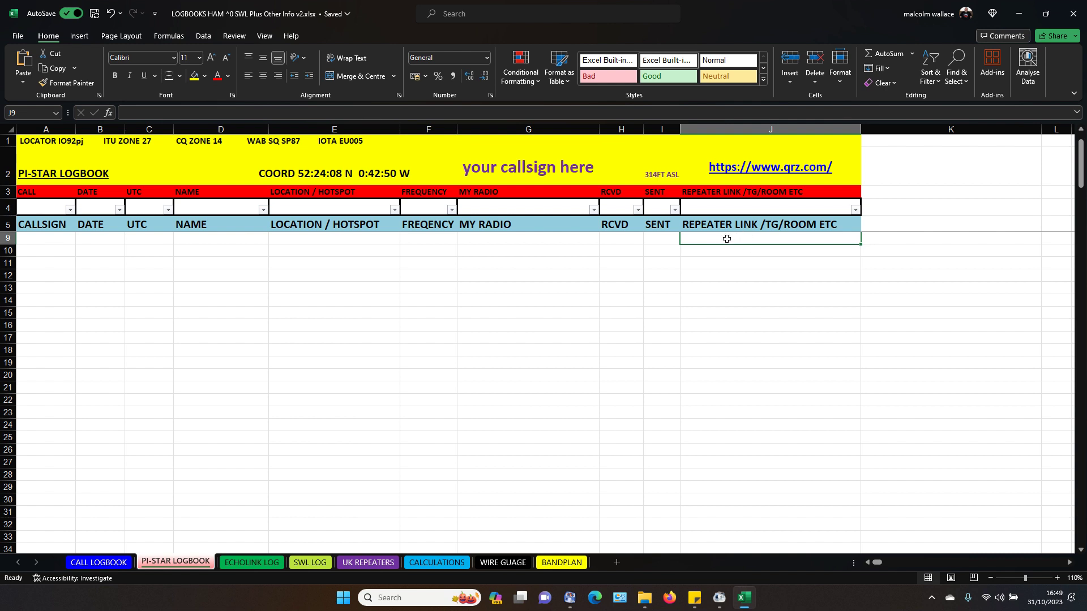
click(244, 562)
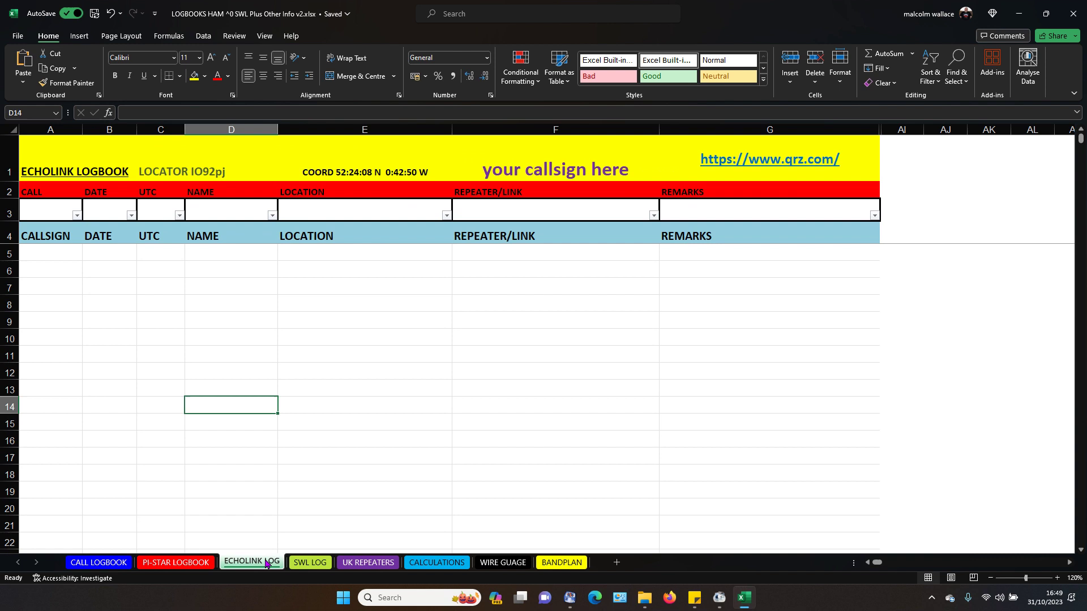
- Pass through SWL LOG to the UK REPEATERS sheet and scroll up its repeater list
click(317, 566)
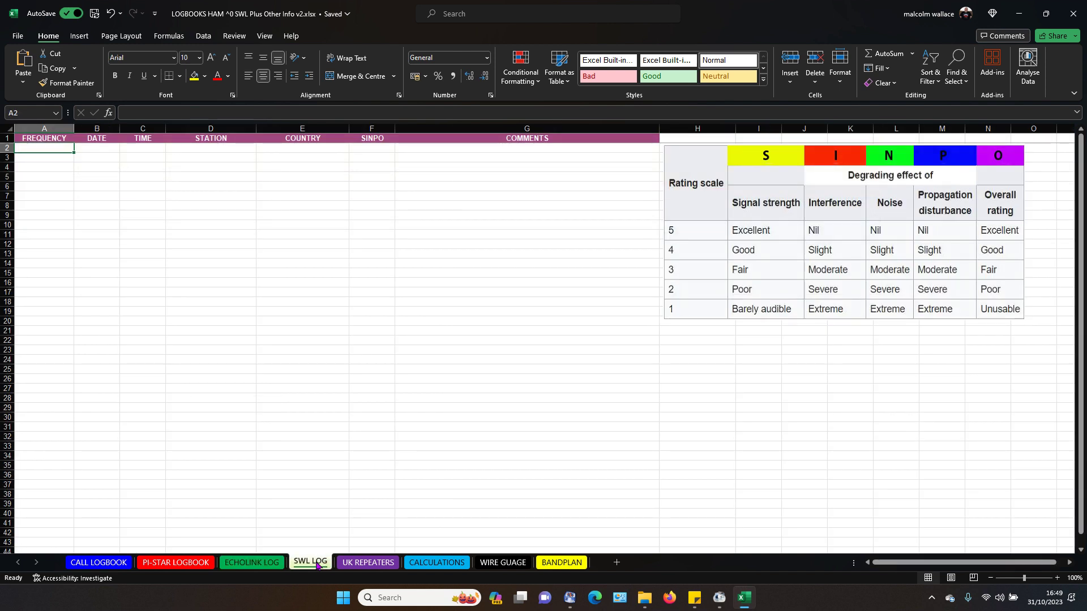
click(372, 564)
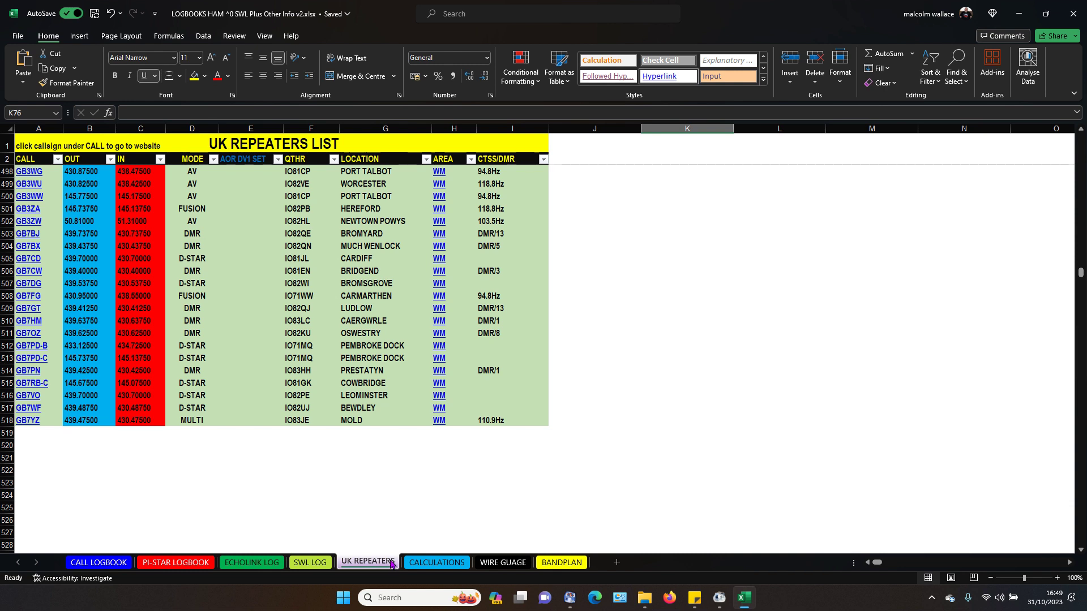
scroll(345, 349, up, 20)
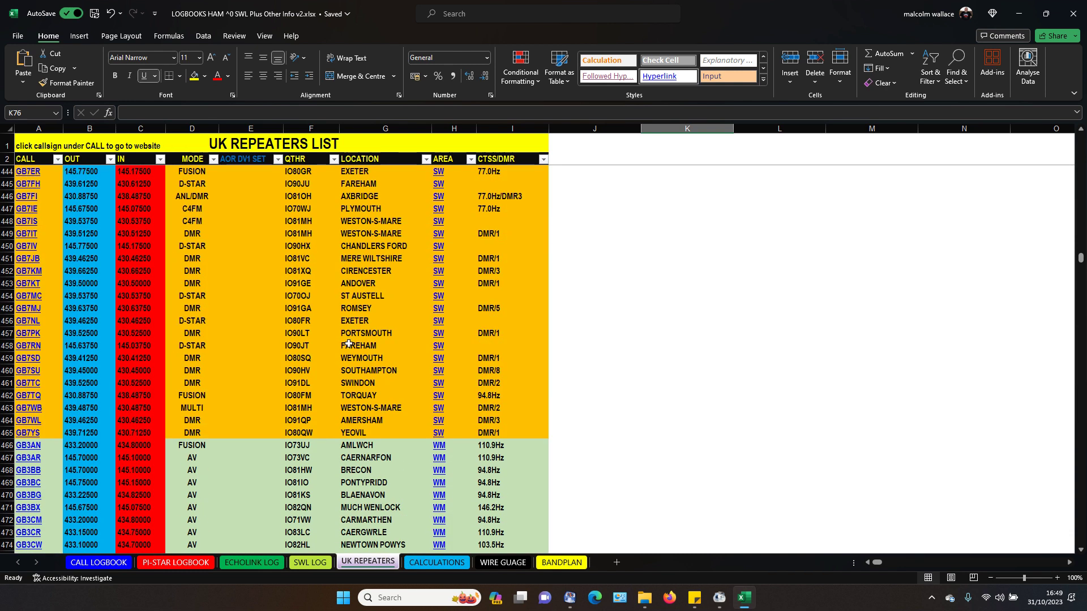
scroll(345, 348, up, 20)
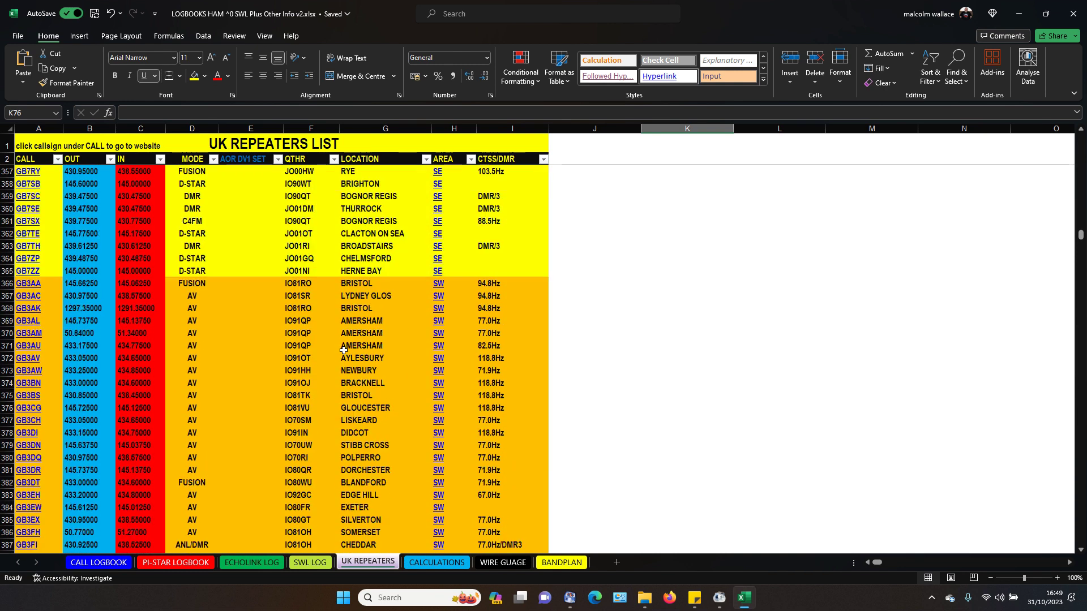
scroll(343, 351, up, 20)
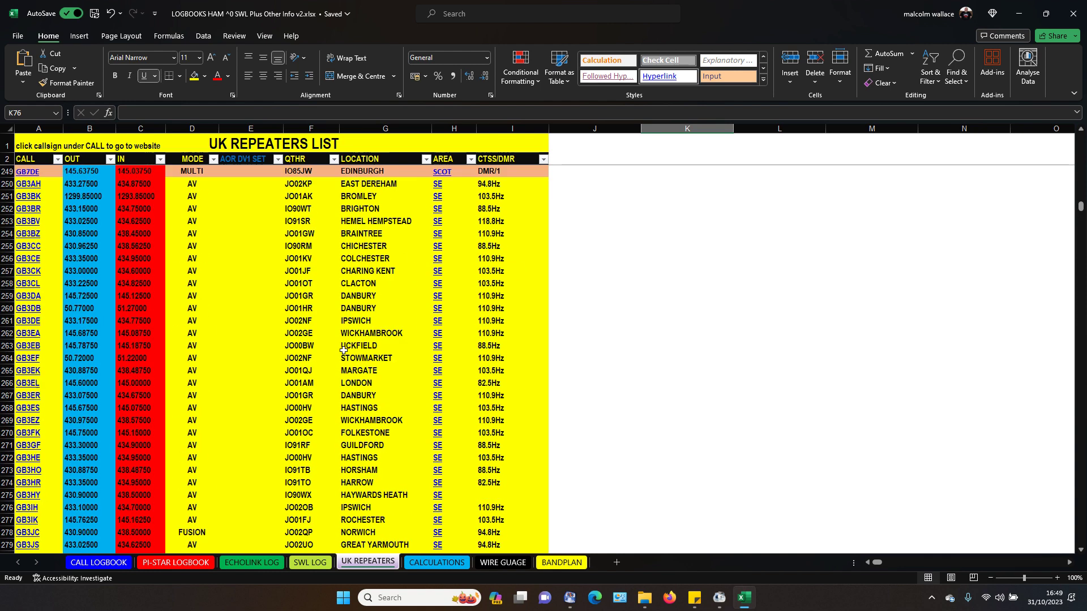
scroll(344, 350, up, 20)
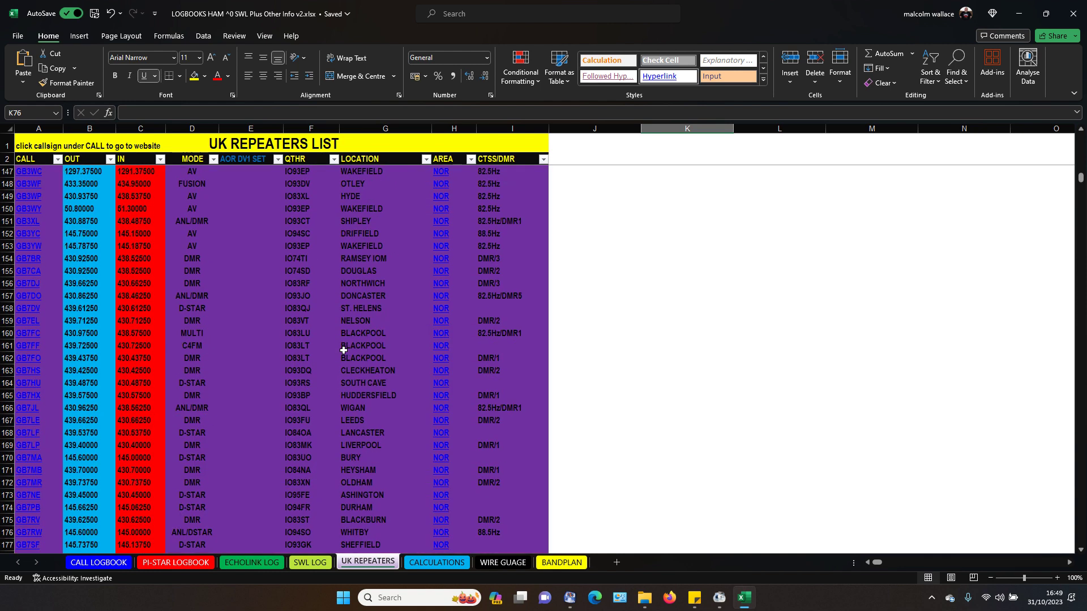
- Show the CALCULATIONS sheet from row 1, with its Ohm's law and dipole length calculators
click(429, 563)
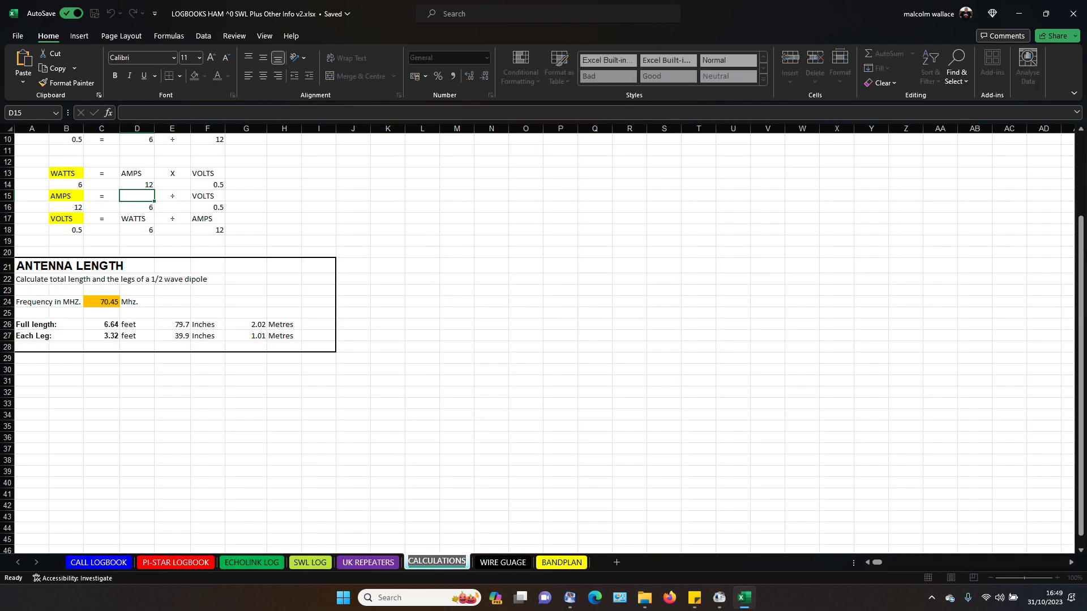
drag(1080, 263, 1080, 175)
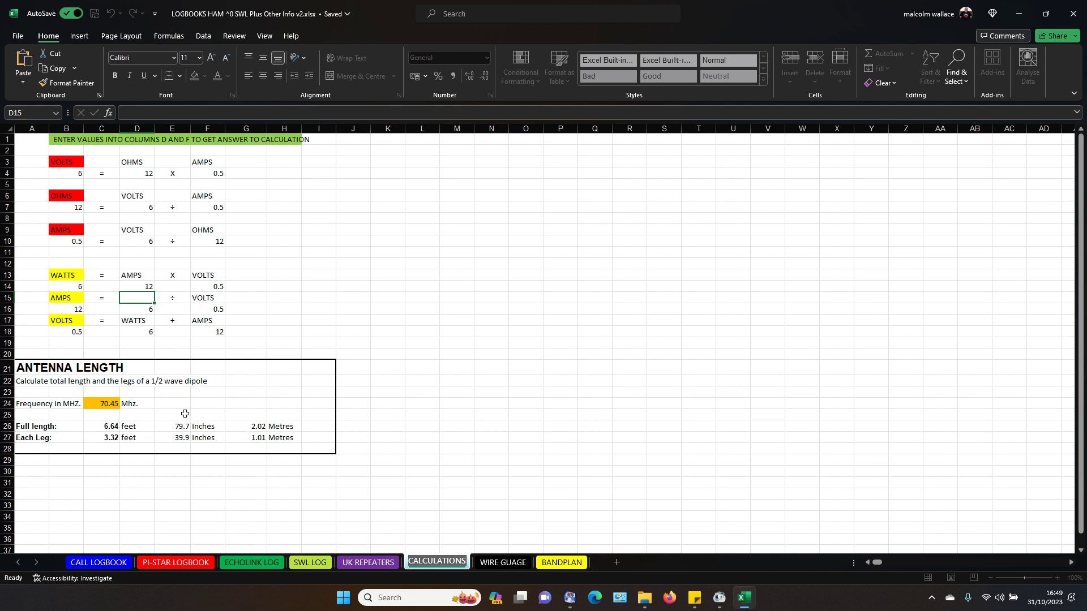
- View the WIRE GUAGE chart, then the BANDPLAN sheet scrolled up to its 160m and 80m tables
click(503, 563)
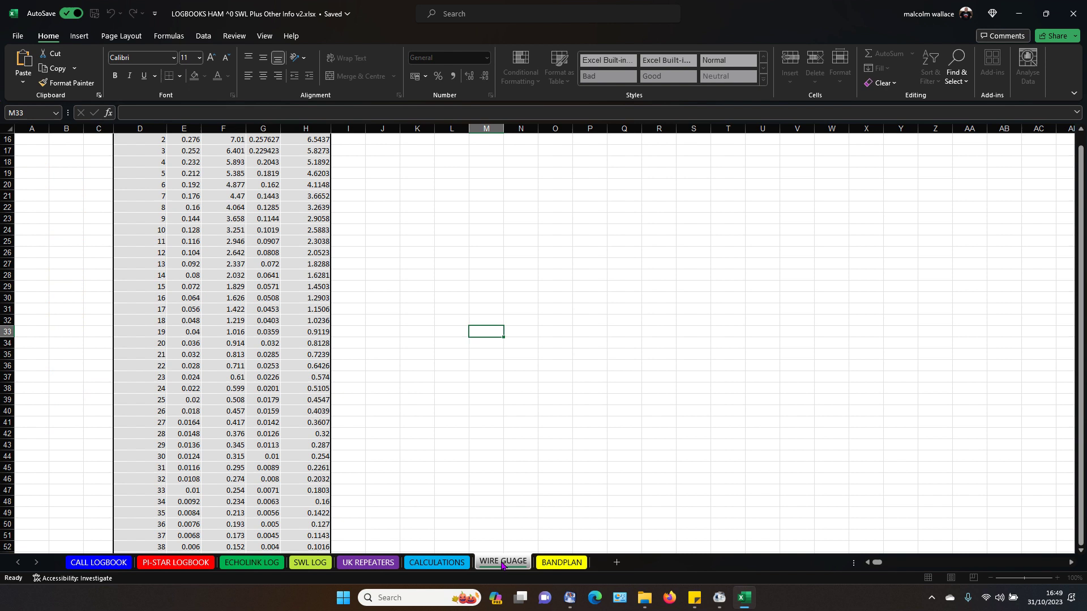
scroll(407, 384, up, 5)
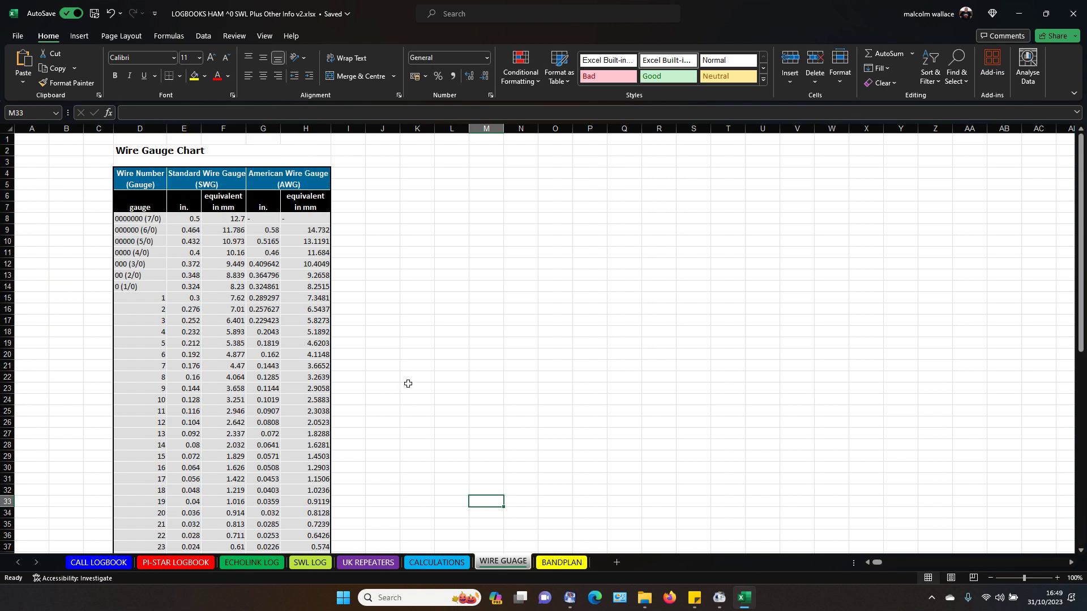
click(563, 563)
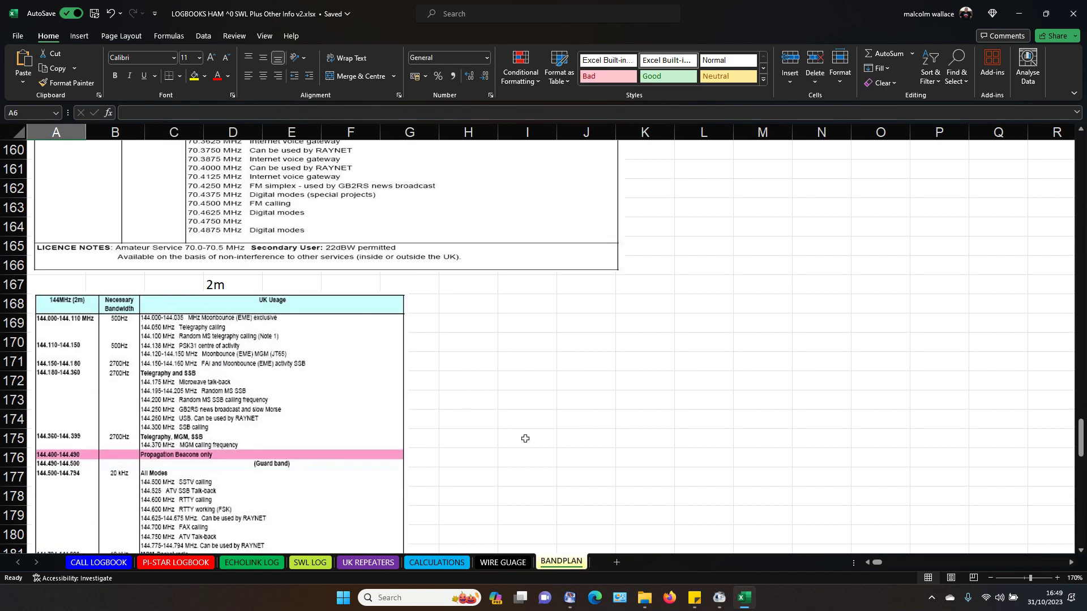
scroll(524, 439, up, 20)
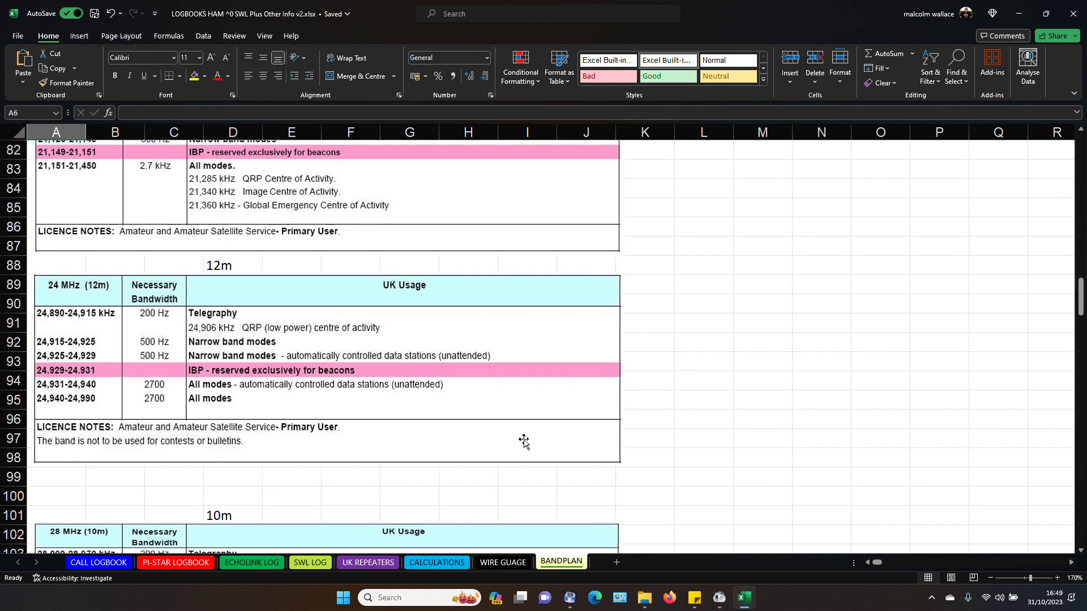
scroll(524, 440, up, 20)
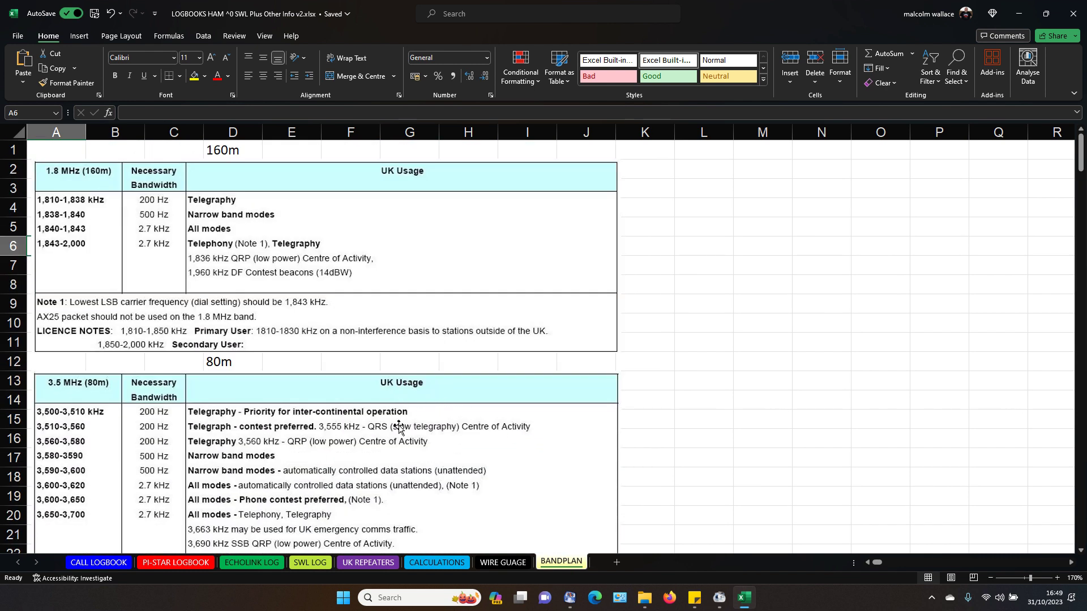
- Flip from CALL LOGBOOK to PI-STAR LOGBOOK and on to the ECHOLINK LOG sheet
click(102, 562)
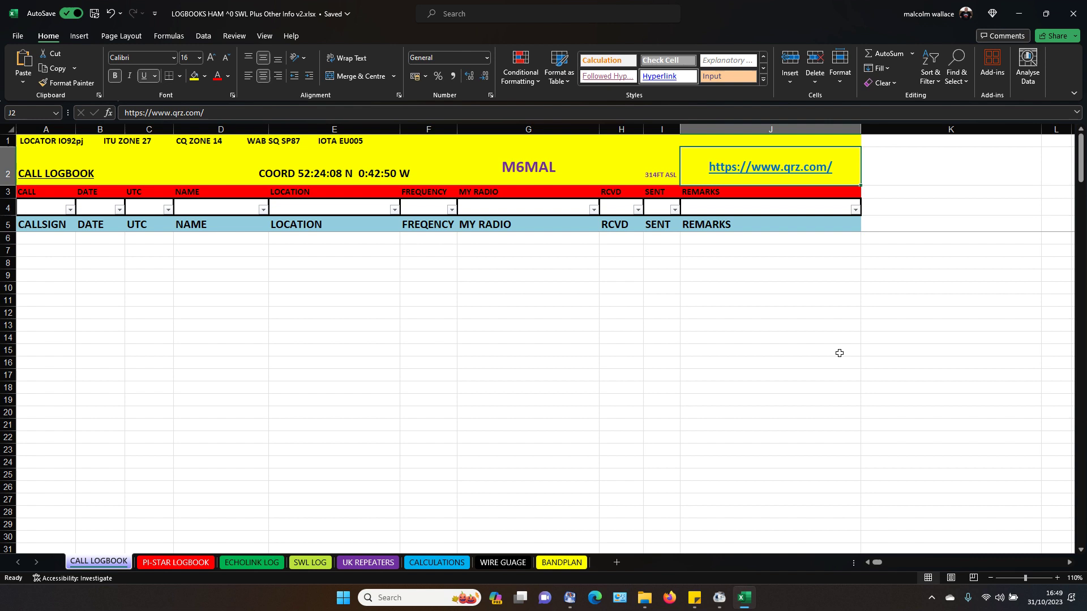
click(183, 563)
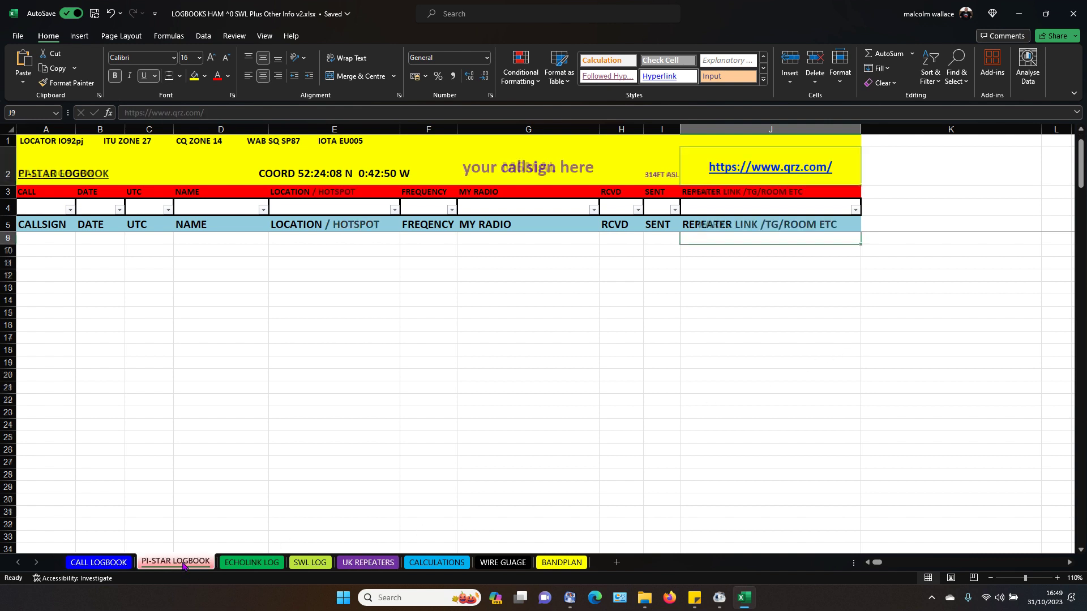
click(243, 562)
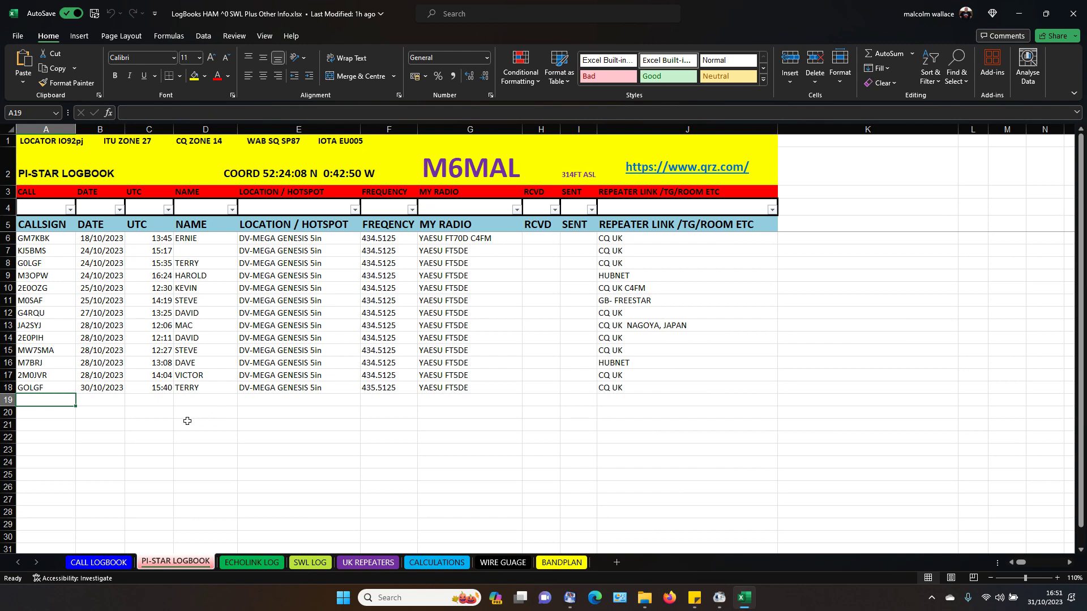
click(105, 560)
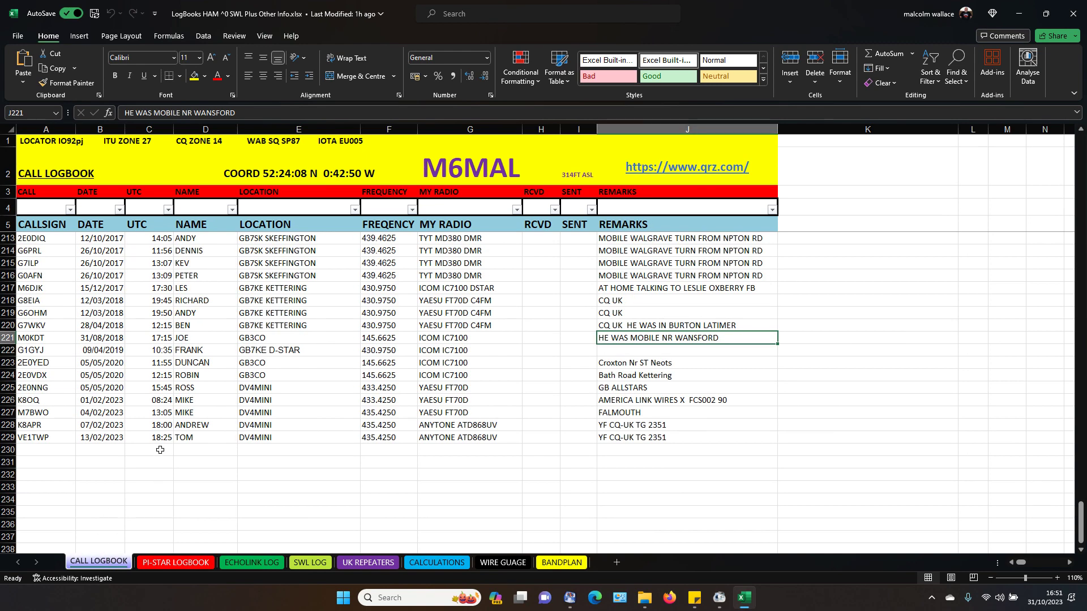
scroll(146, 415, up, 15)
scroll(146, 414, up, 20)
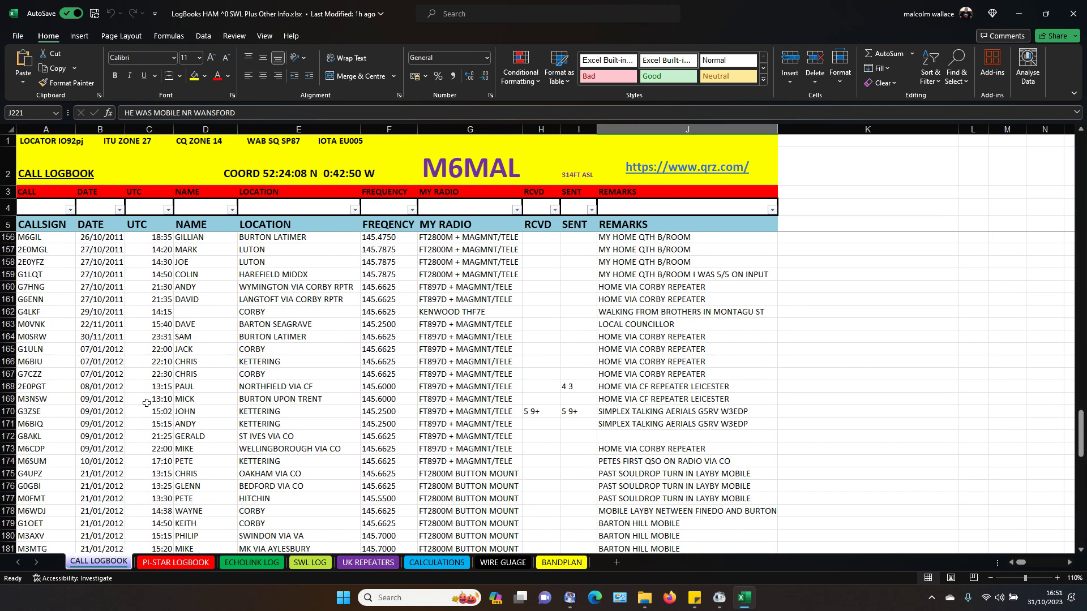
scroll(146, 403, up, 20)
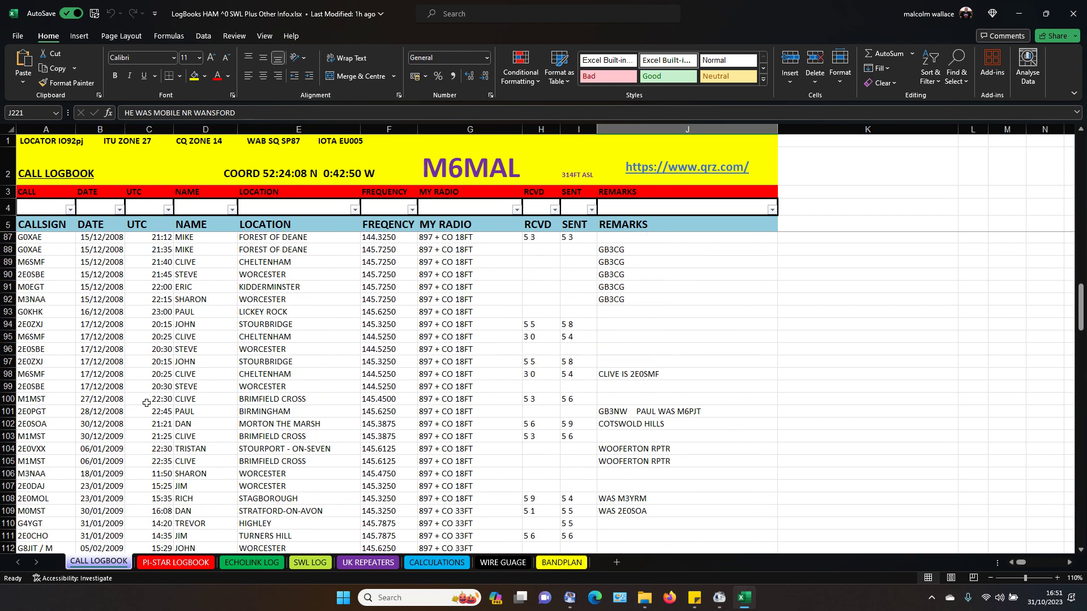
scroll(146, 403, up, 3)
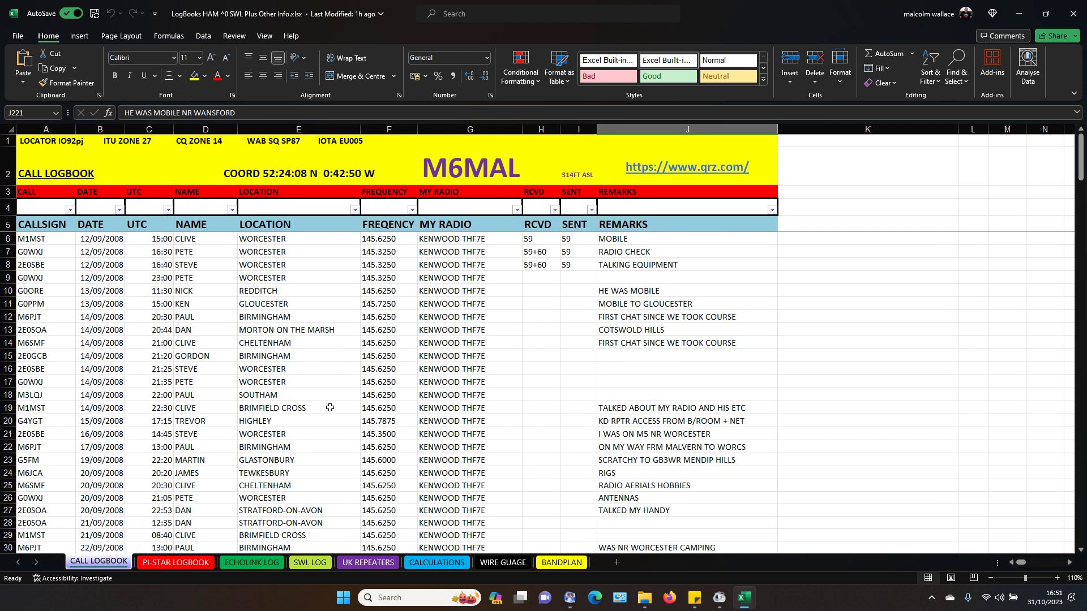
scroll(328, 408, down, 20)
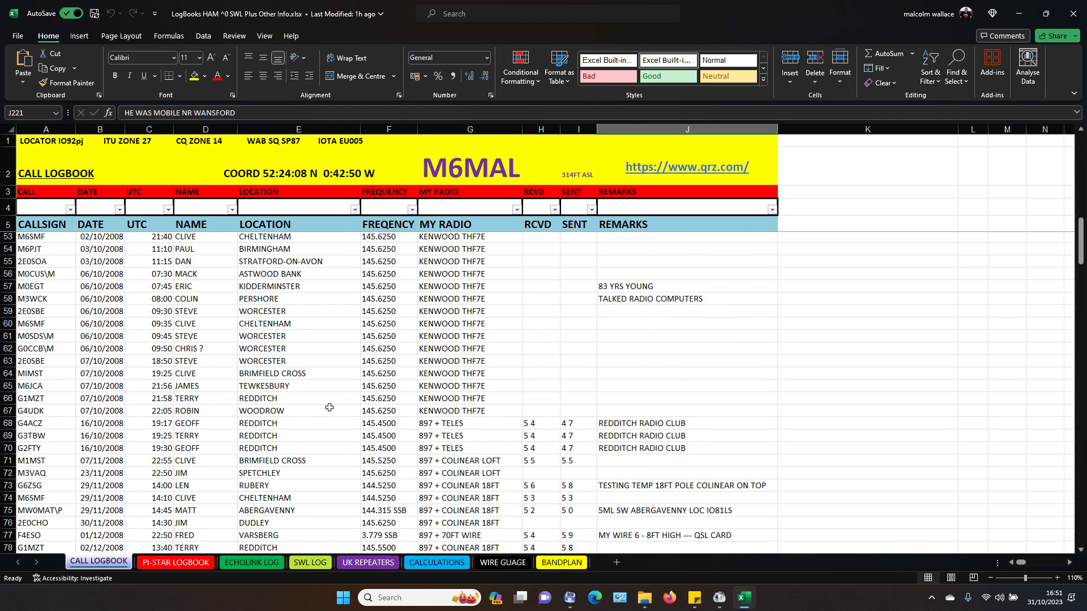
scroll(329, 408, down, 20)
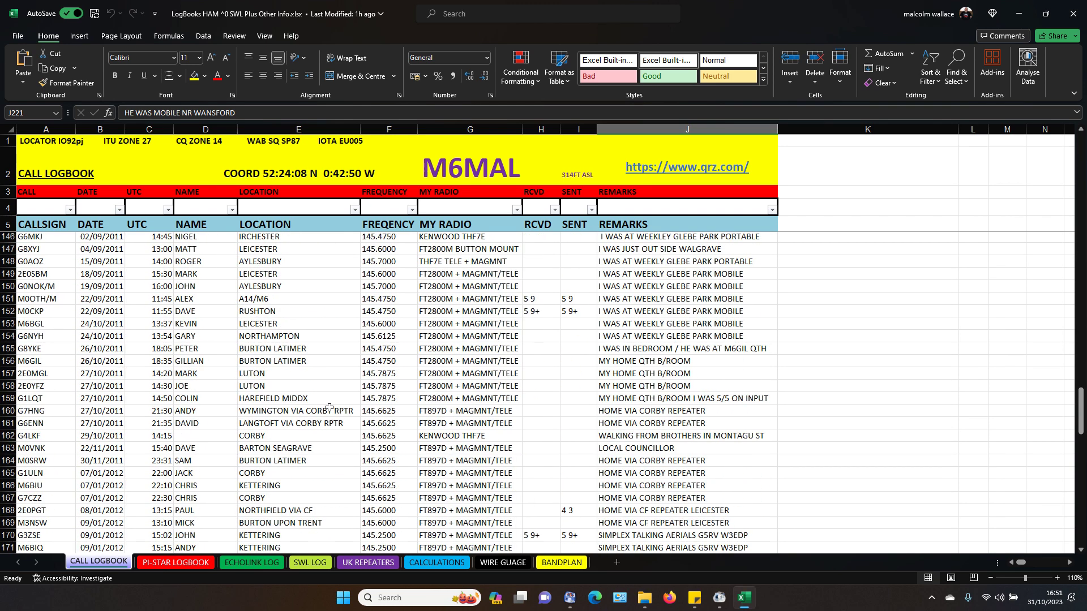
scroll(329, 407, down, 16)
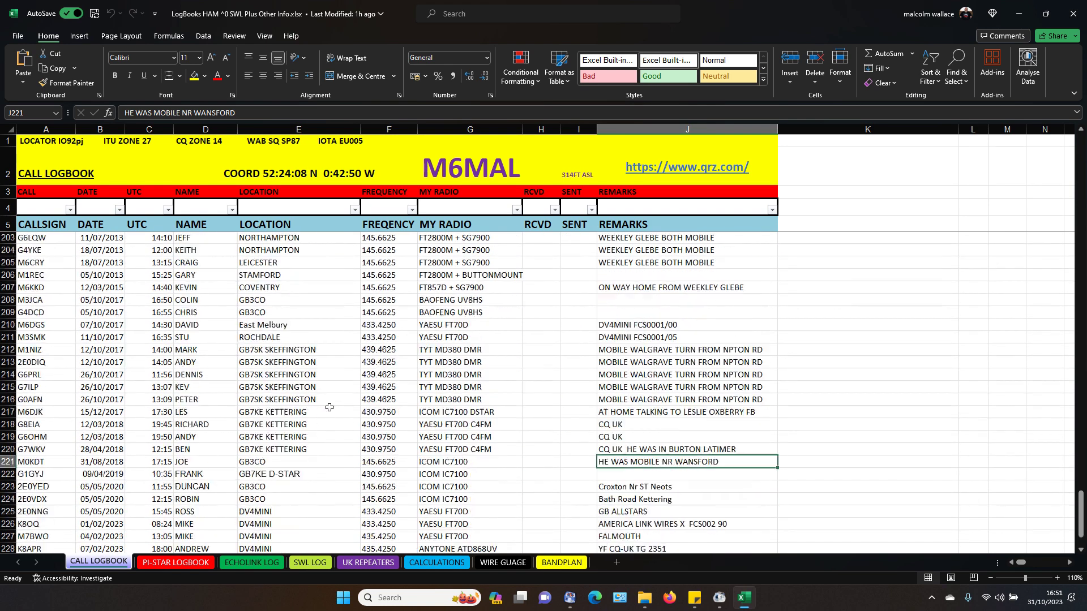
scroll(329, 408, down, 2)
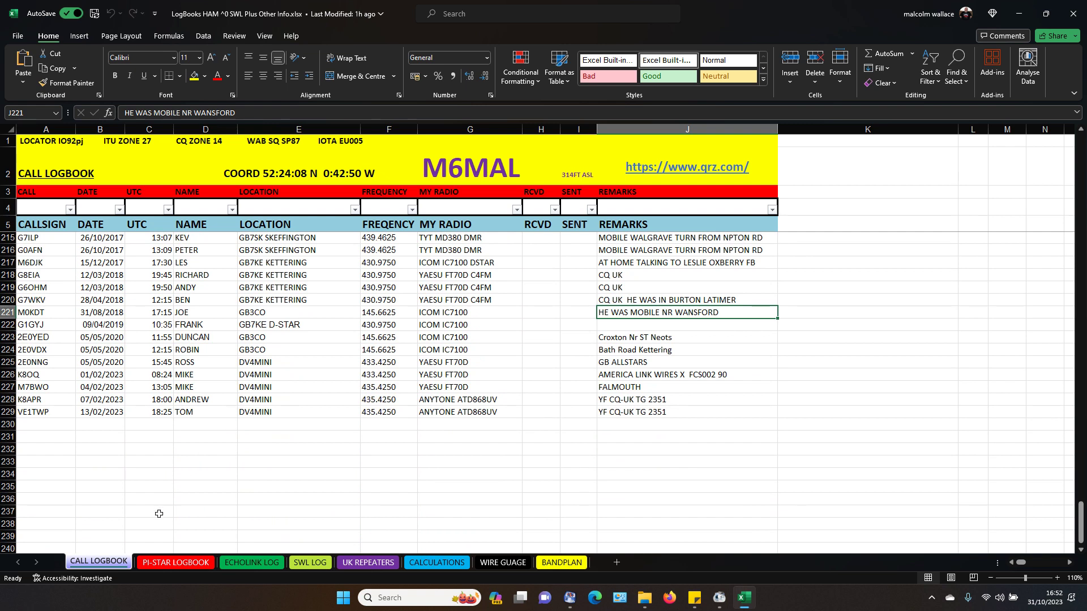
- Look at PI-STAR LOGBOOK, then scroll through the ECHOLINK LOG contacts down to row 48
click(169, 566)
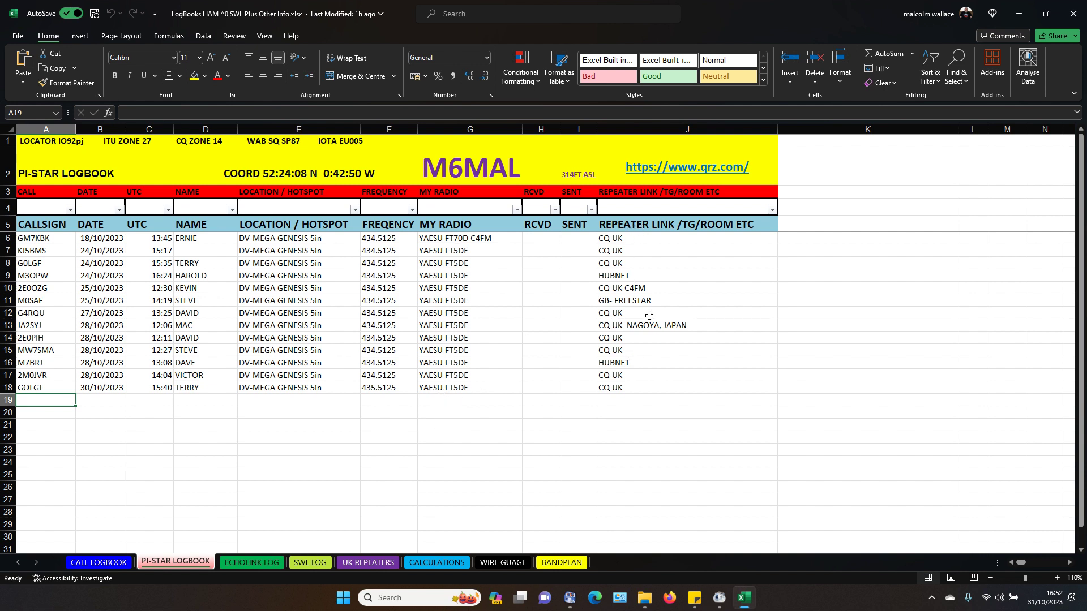
click(252, 562)
scroll(337, 465, up, 11)
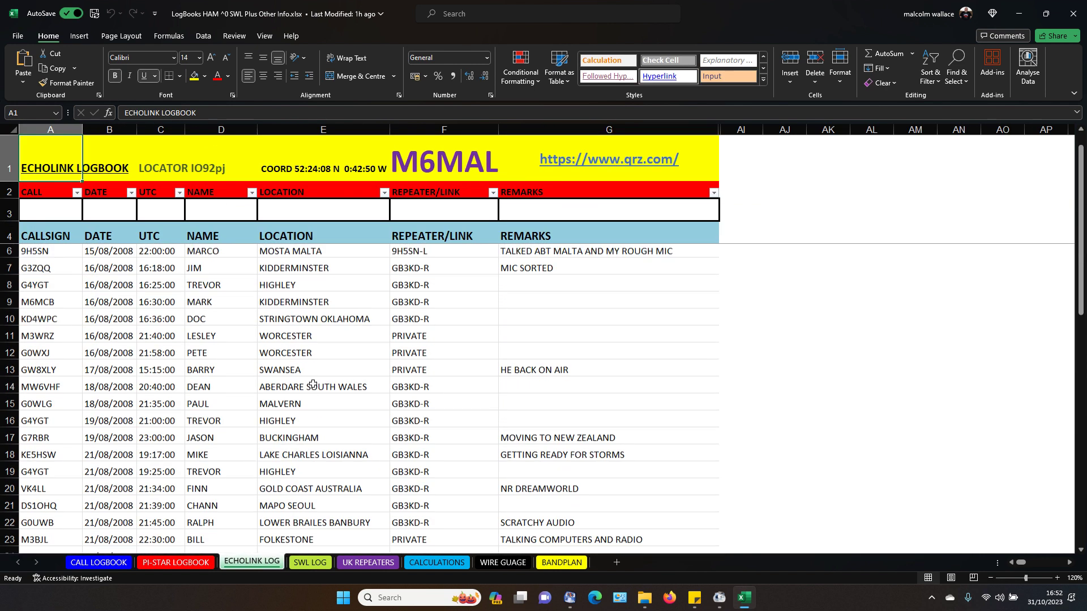
scroll(313, 383, down, 14)
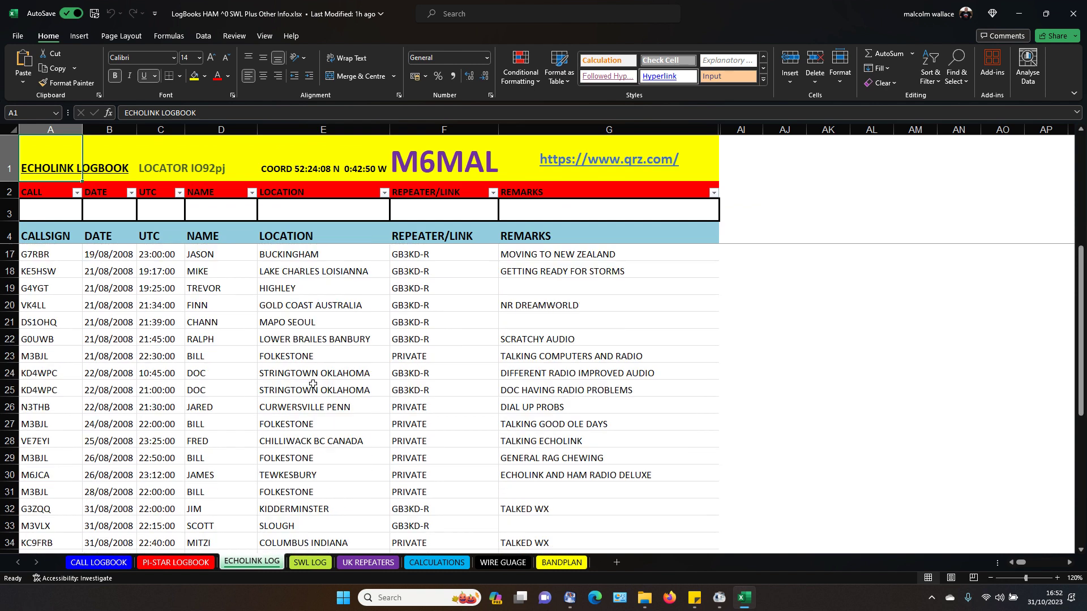
scroll(313, 384, up, 3)
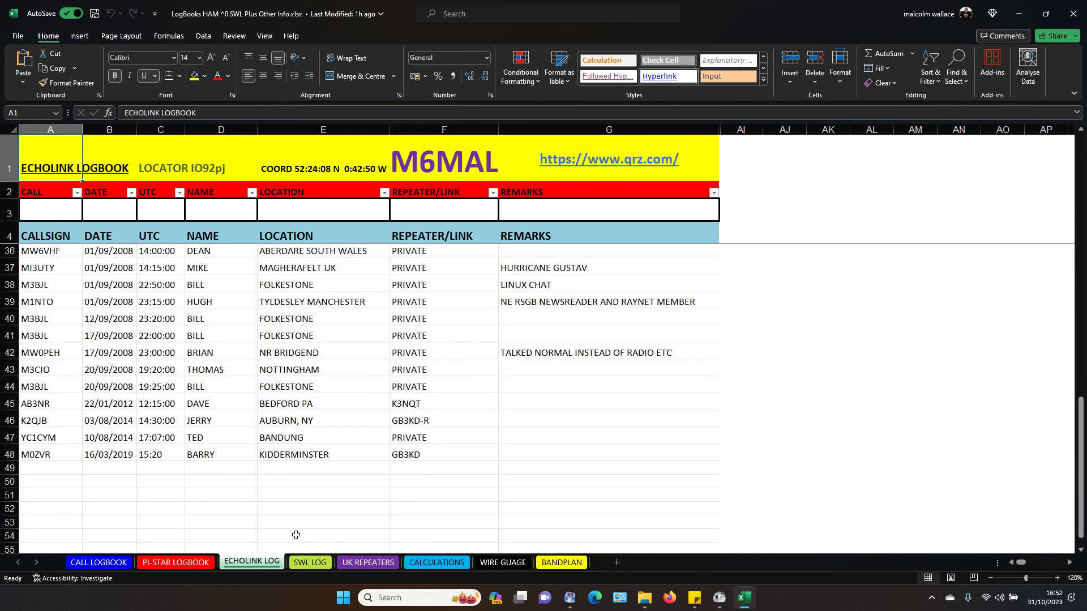
- Tour SWL LOG, UK REPEATERS scrolled to the top, CALCULATIONS, WIRE GUAGE and BANDPLAN in turn
click(313, 563)
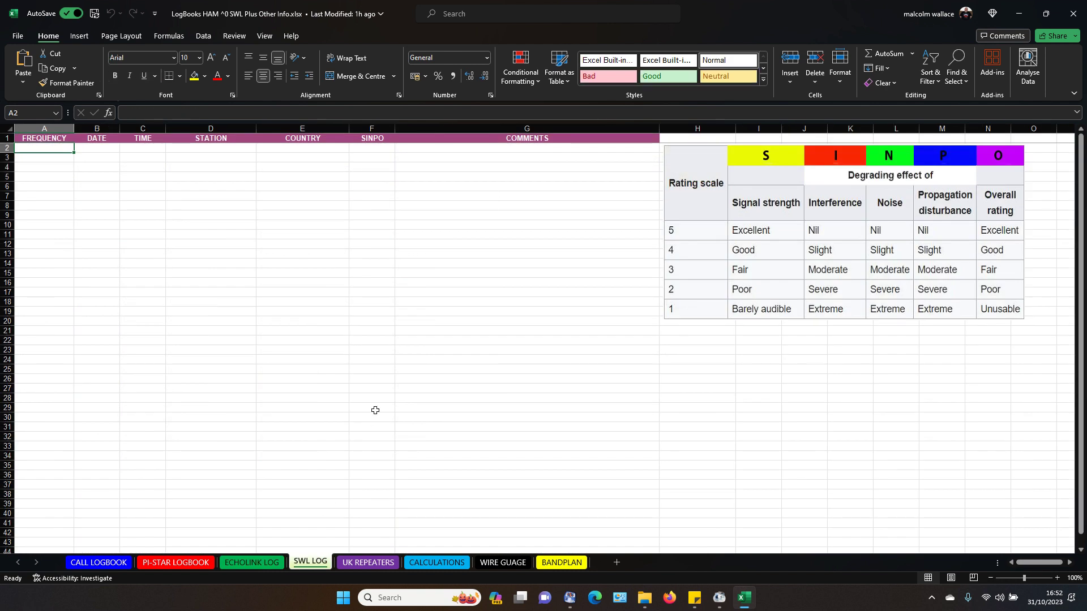
click(368, 562)
scroll(369, 365, up, 5)
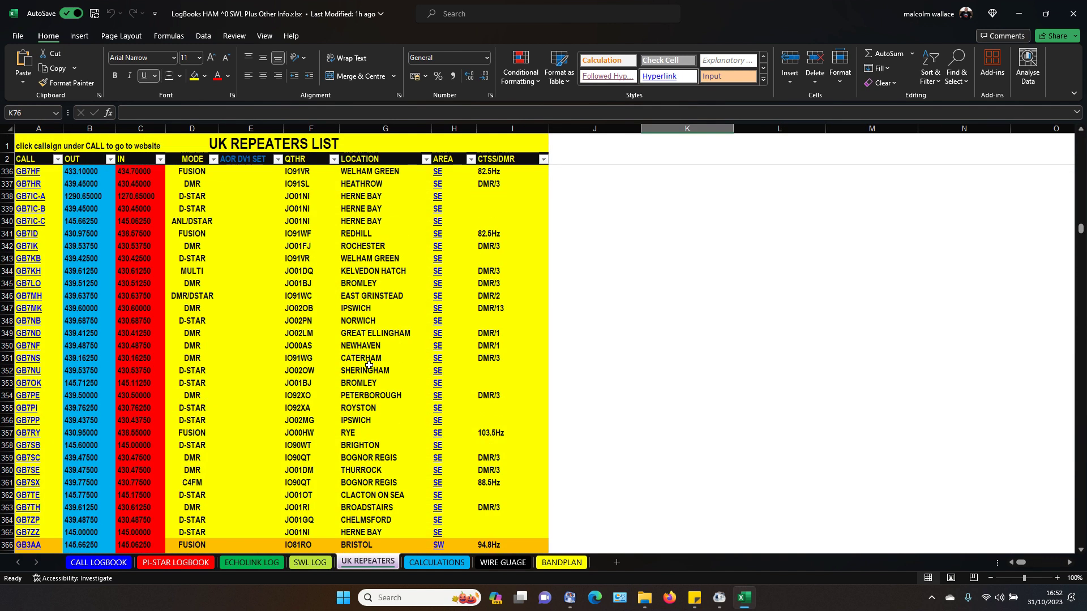
scroll(368, 365, up, 20)
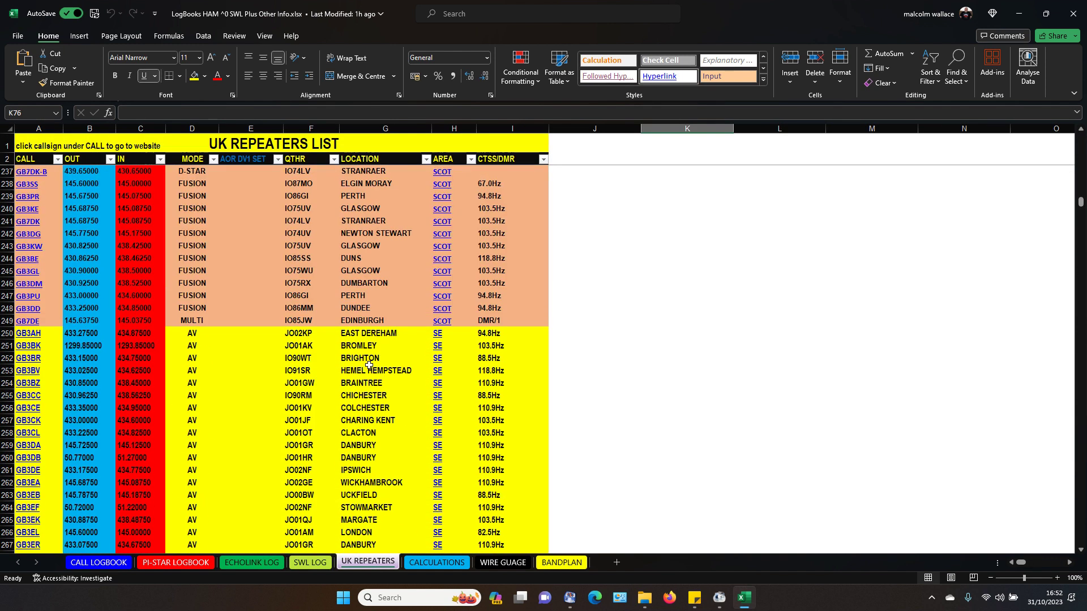
scroll(369, 365, up, 4)
click(415, 564)
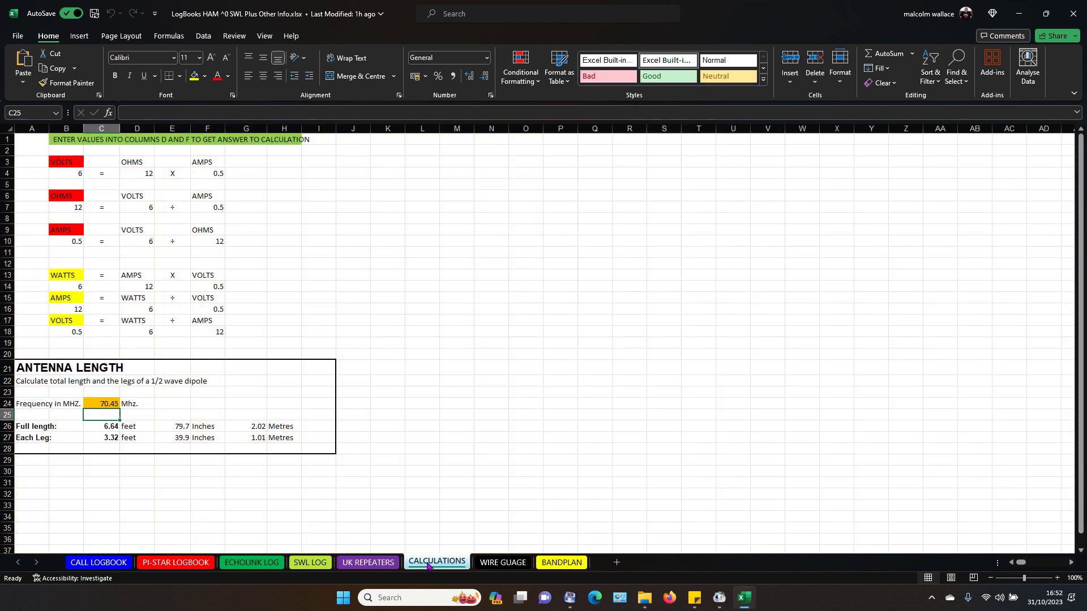
click(503, 563)
click(555, 564)
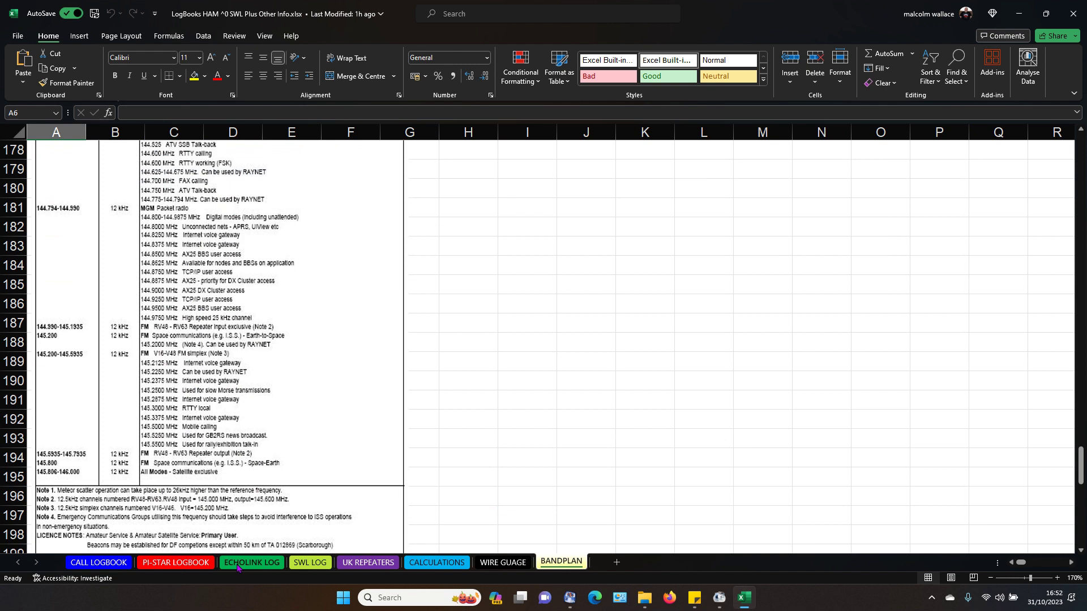
- On CALL LOGBOOK, open the LOCATION column filter and search its list for WOR
click(97, 562)
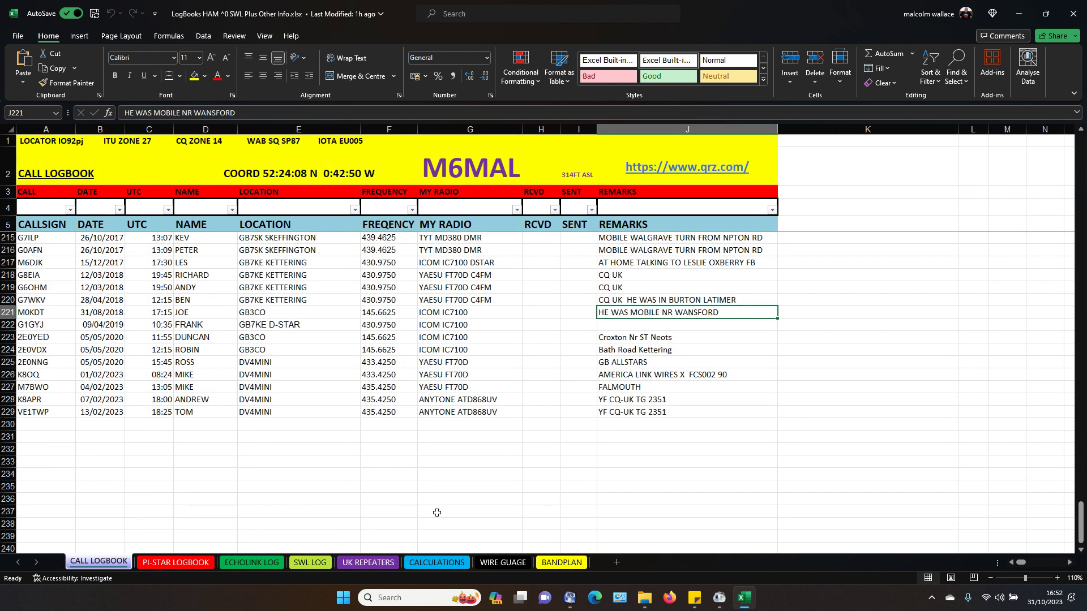
scroll(437, 513, up, 17)
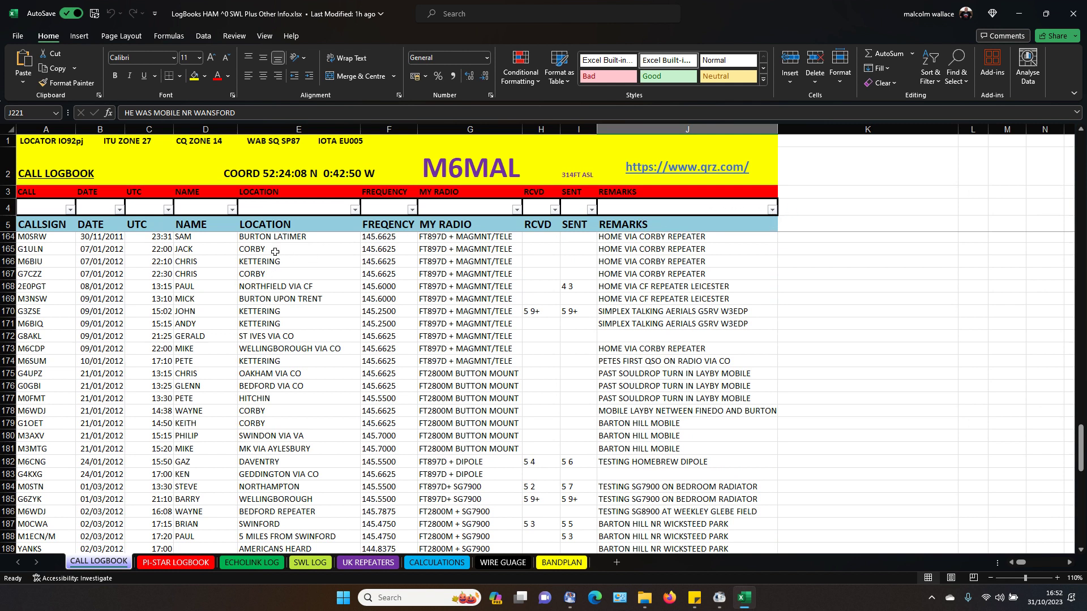
click(354, 210)
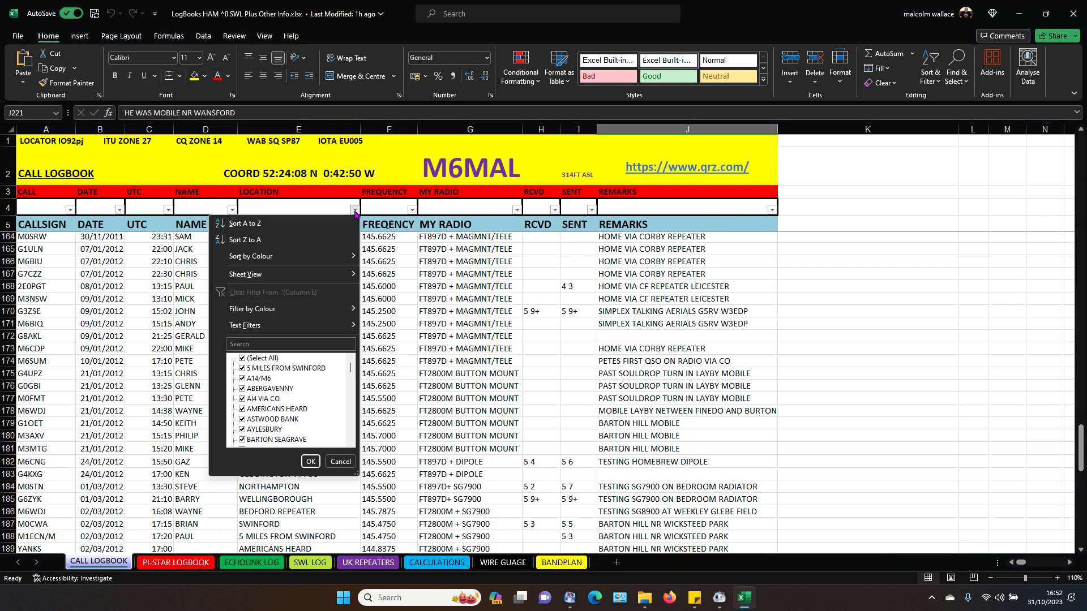
scroll(310, 371, down, 1)
scroll(308, 372, down, 8)
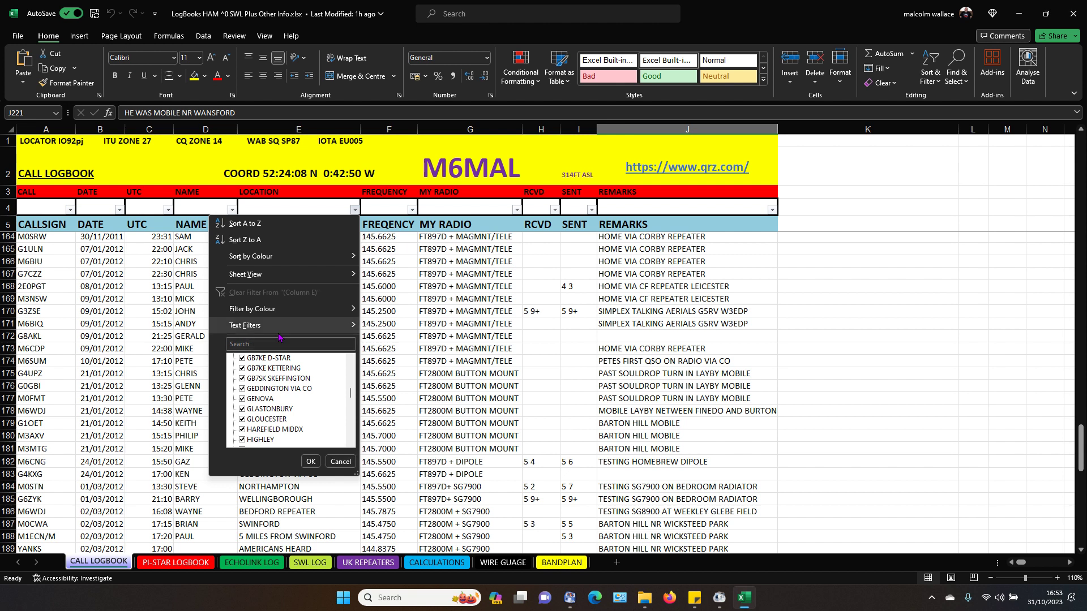
click(249, 344)
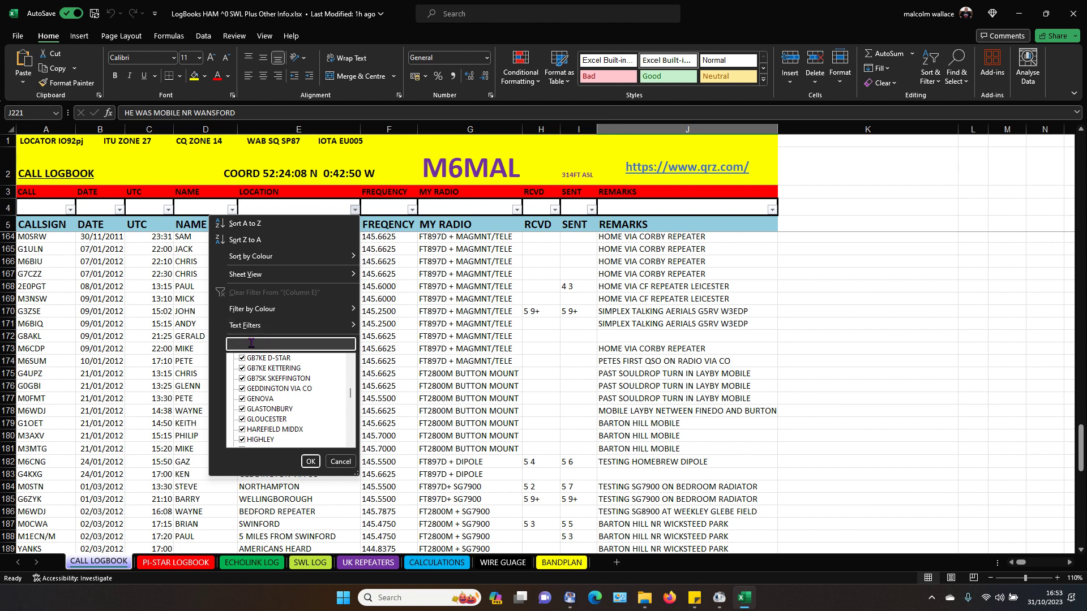
text(WORCESTER)
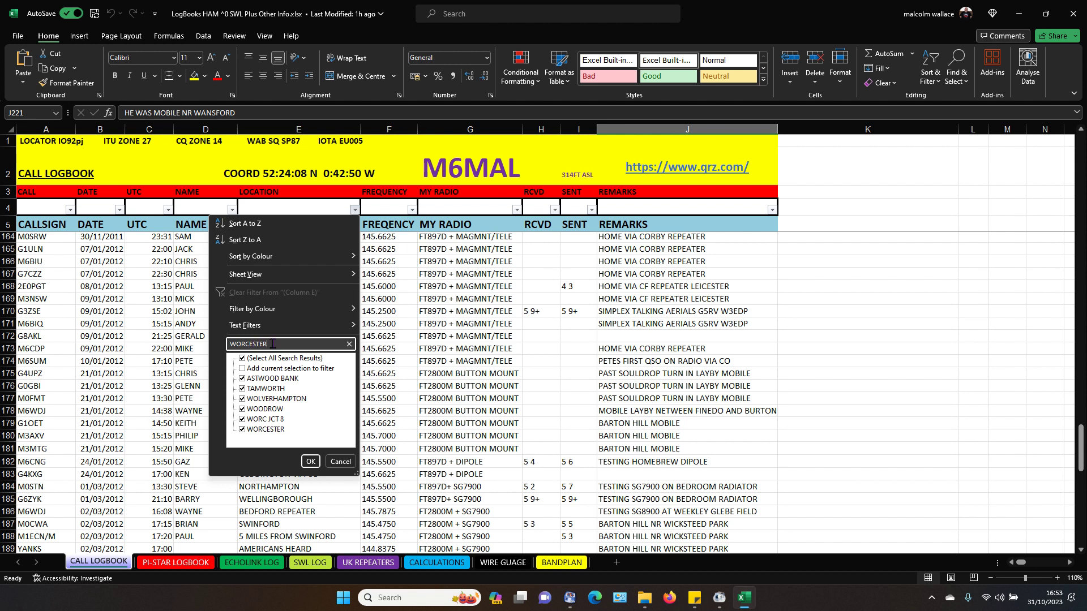
- Apply the WORCESTER location filter, then undo it so all records show again
click(310, 461)
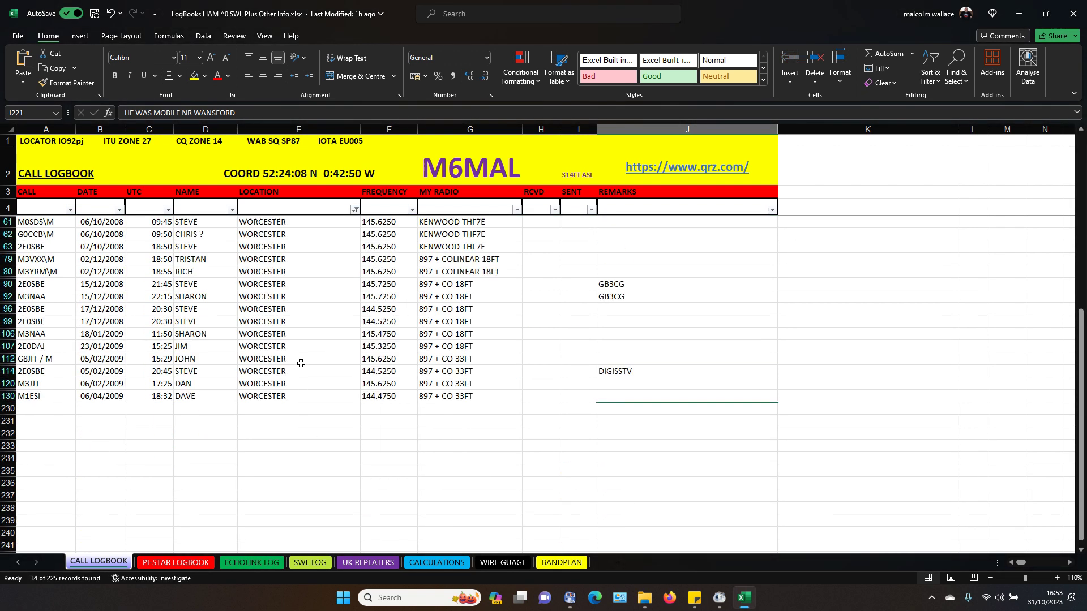
scroll(301, 363, up, 6)
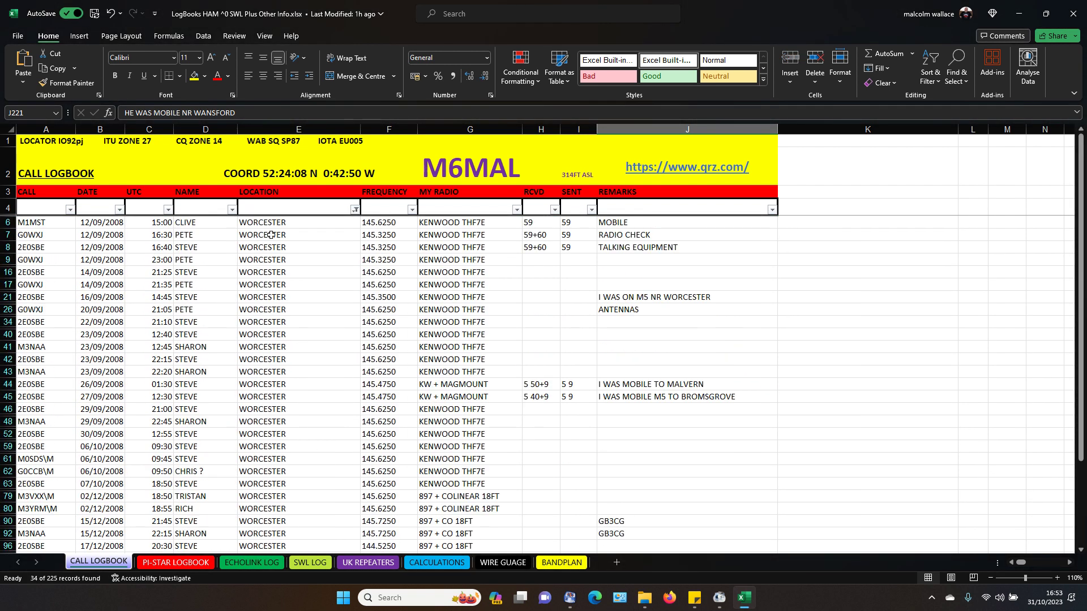
click(112, 13)
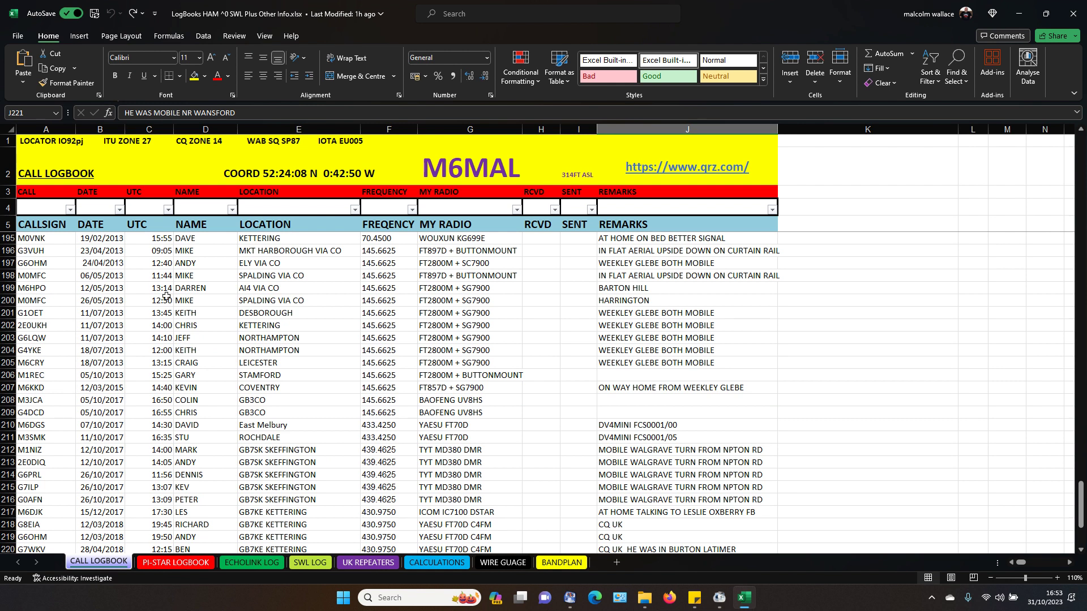
- Switch back to the PI-STAR LOGBOOK sheet showing 13 DV-MEGA GENESIS hotspot contacts through 30/10/2023
click(175, 562)
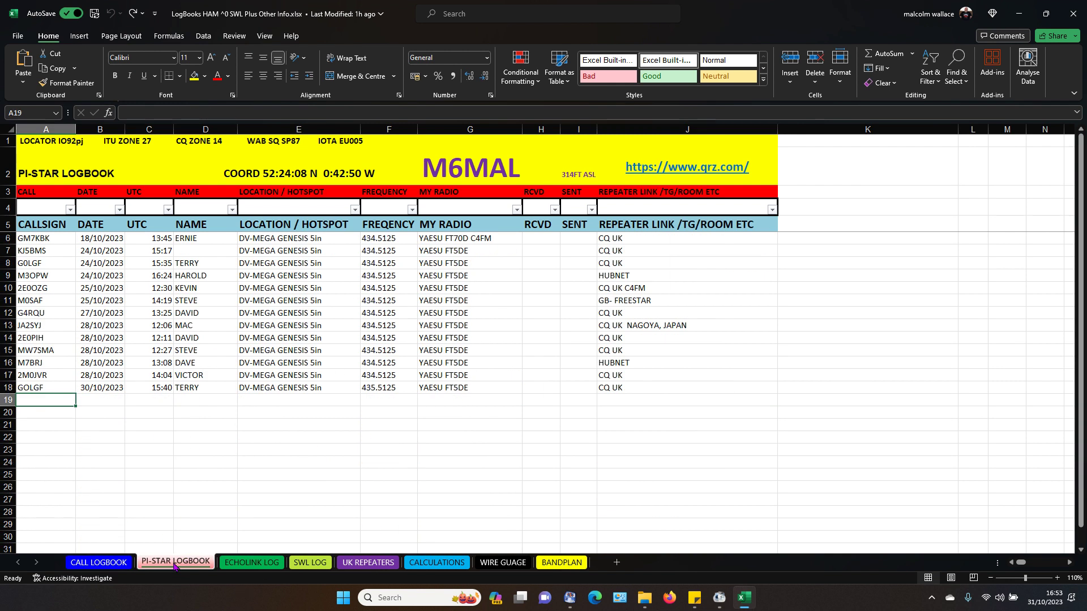